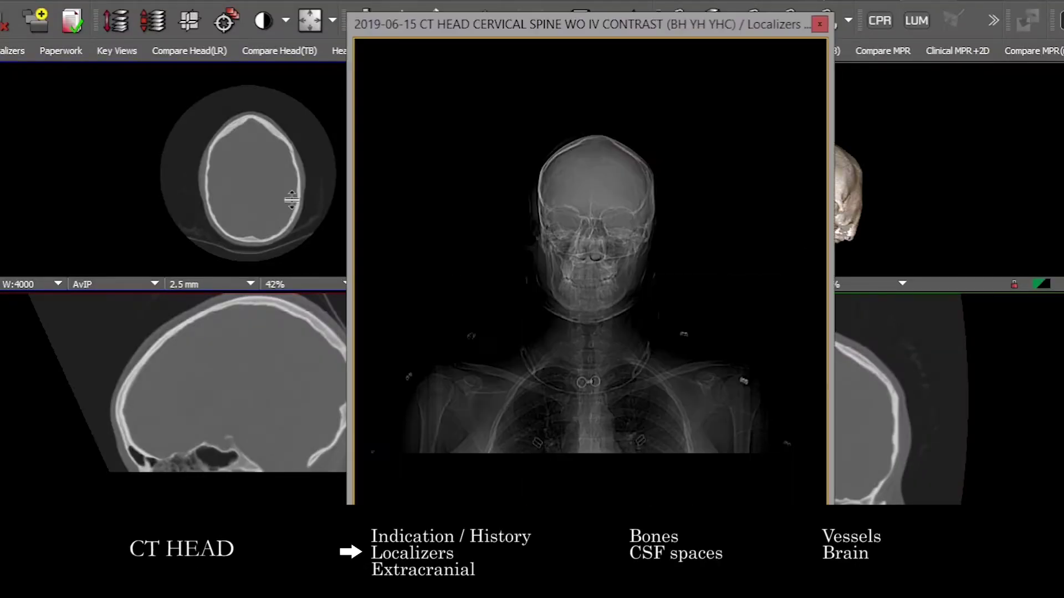
Move the Localizers window aside and flip between the frontal and lateral scouts.
left_click_drag(484, 14, 405, 5)
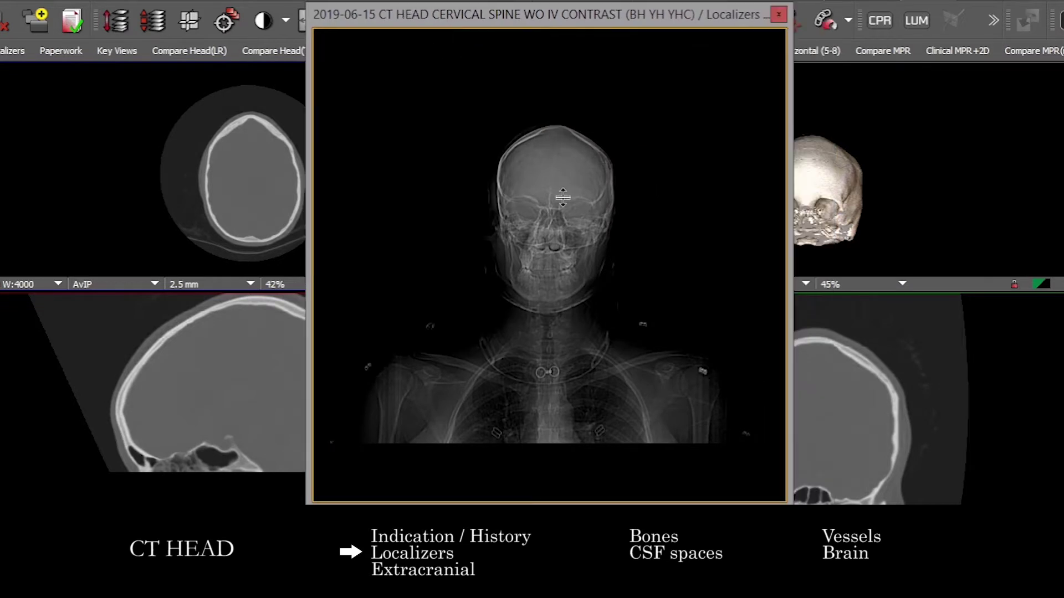
scroll(577, 373, "down", 1)
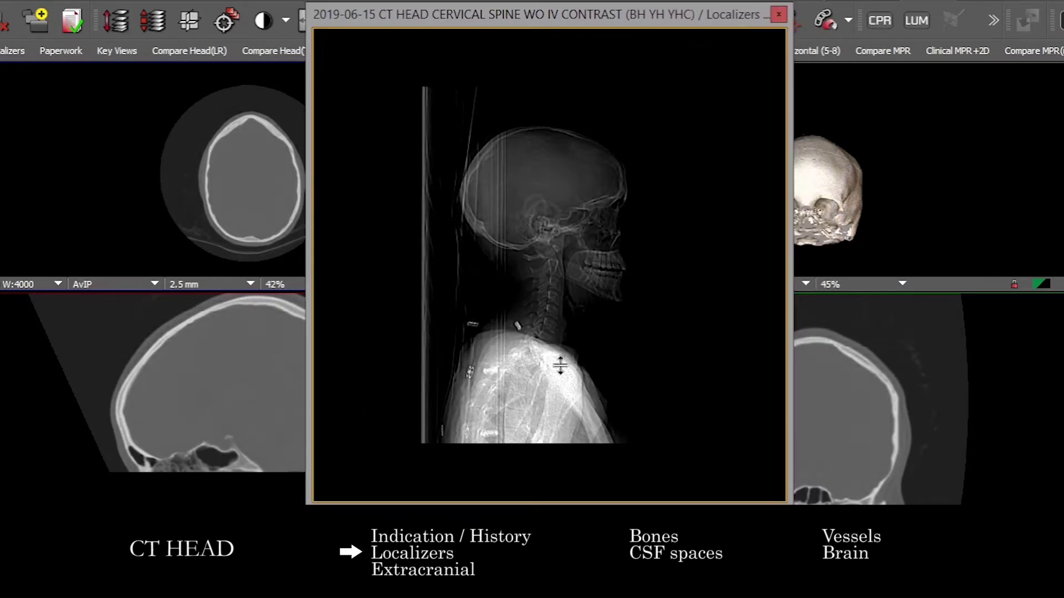
scroll(554, 367, "up", 1)
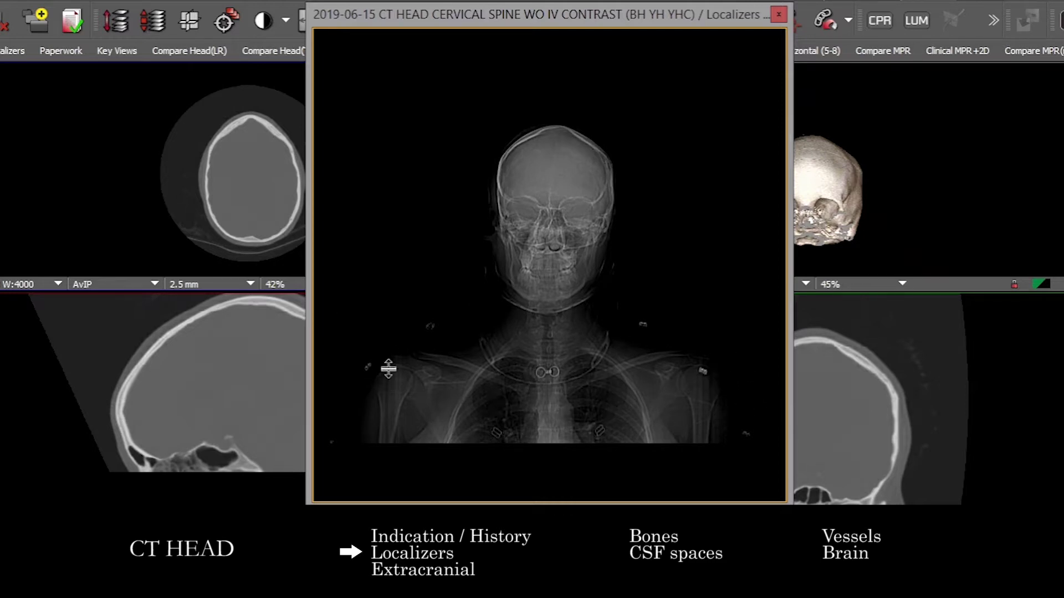
scroll(643, 371, "up", 1)
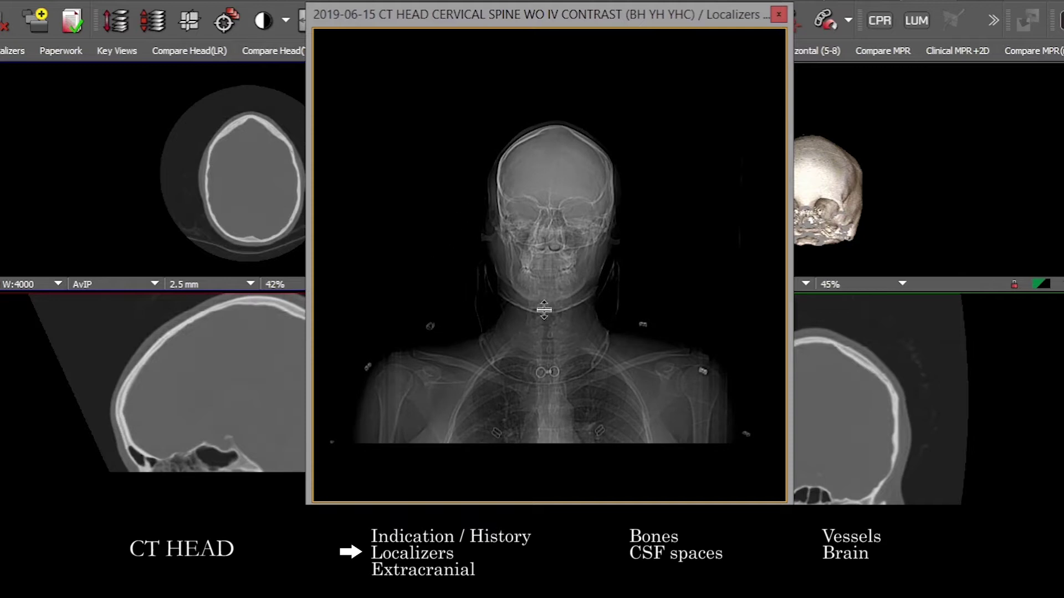
scroll(587, 321, "down", 1)
scroll(564, 322, "up", 1)
scroll(695, 249, "down", 1)
Close the localizers, maximize the axial series and page down to the orbit level.
left_click(778, 14)
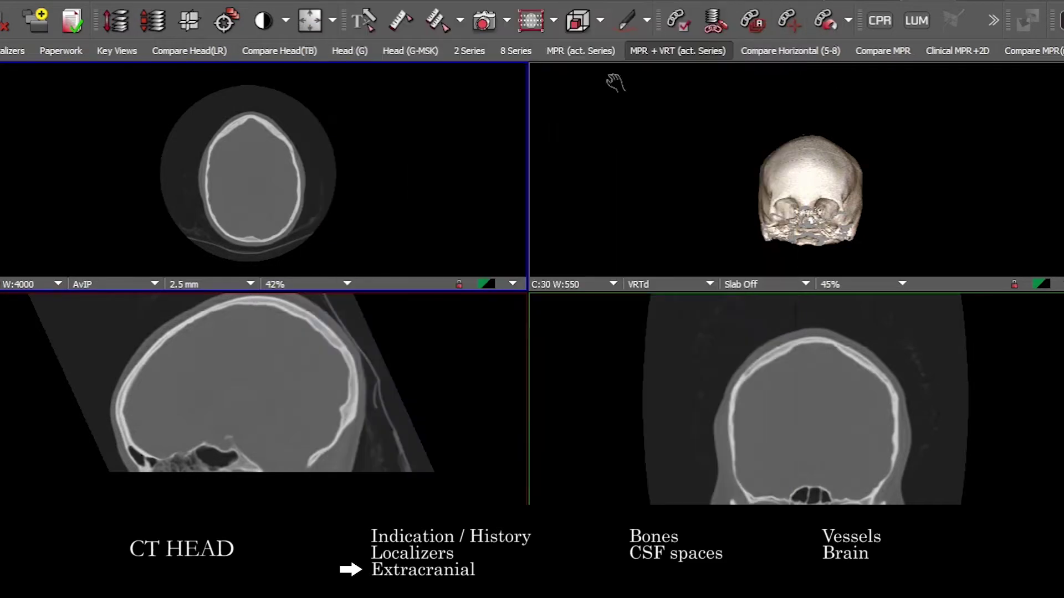
left_click_drag(475, 125, 352, 131)
double_click(352, 132)
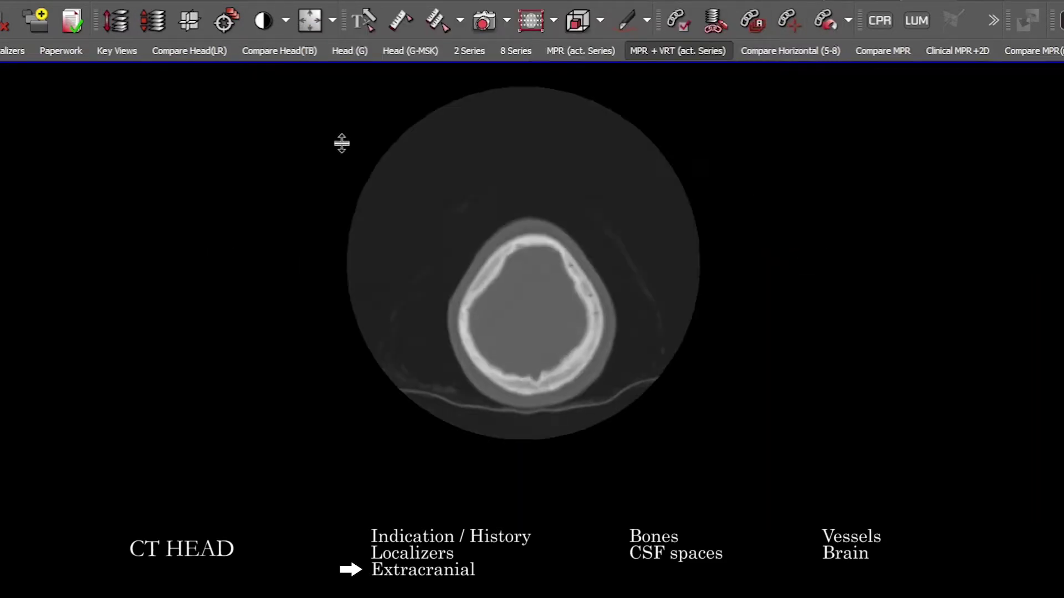
left_click_drag(480, 329, 456, 348)
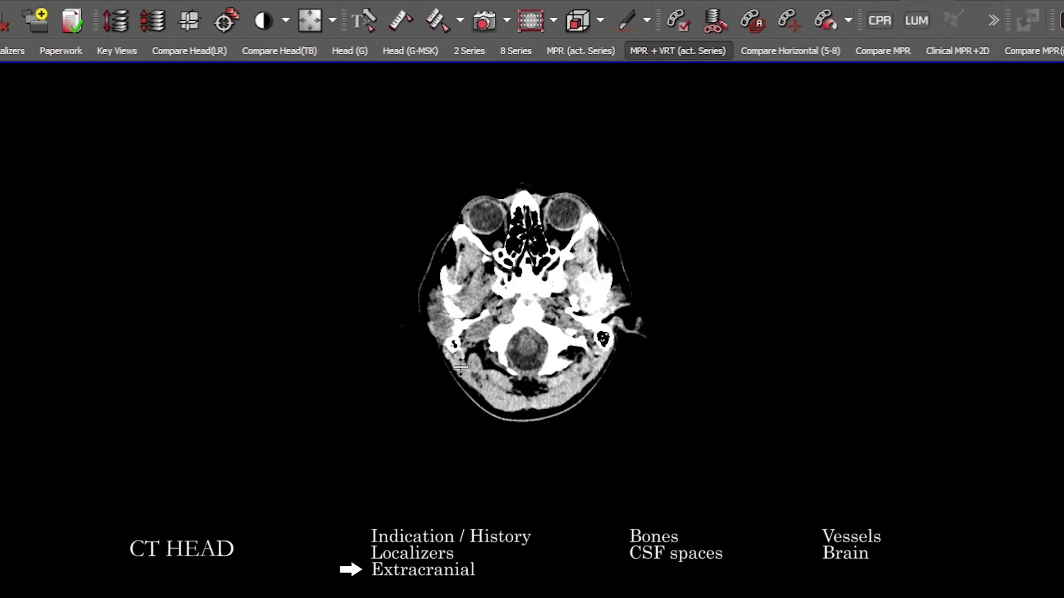
Scroll back and forth through the axial slices around the skull base.
scroll(526, 304, "down", 5)
scroll(586, 351, "up", 6)
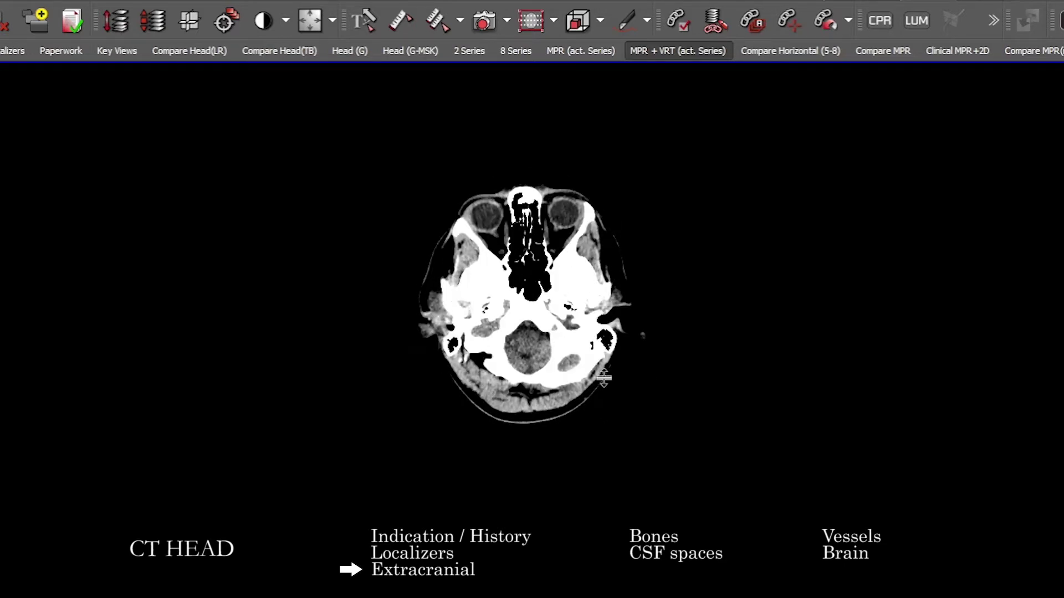
scroll(567, 259, "up", 4)
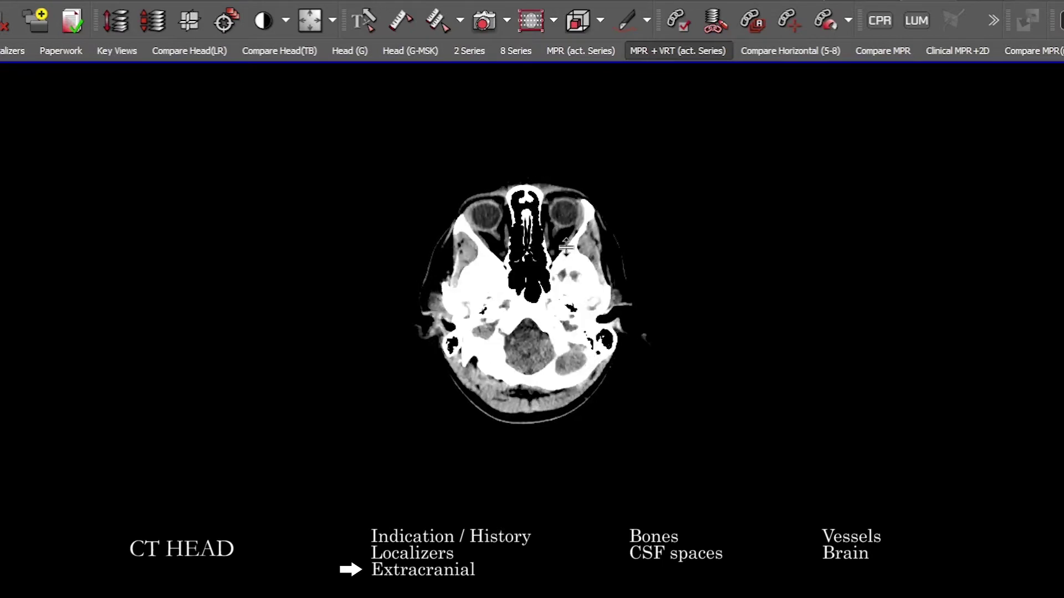
scroll(500, 253, "down", 5)
scroll(549, 252, "down", 10)
scroll(571, 243, "up", 10)
scroll(579, 239, "down", 2)
scroll(579, 240, "up", 2)
scroll(581, 243, "down", 2)
Toggle from the soft-tissue window (preset 1) to the bone window (preset 2).
key("1")
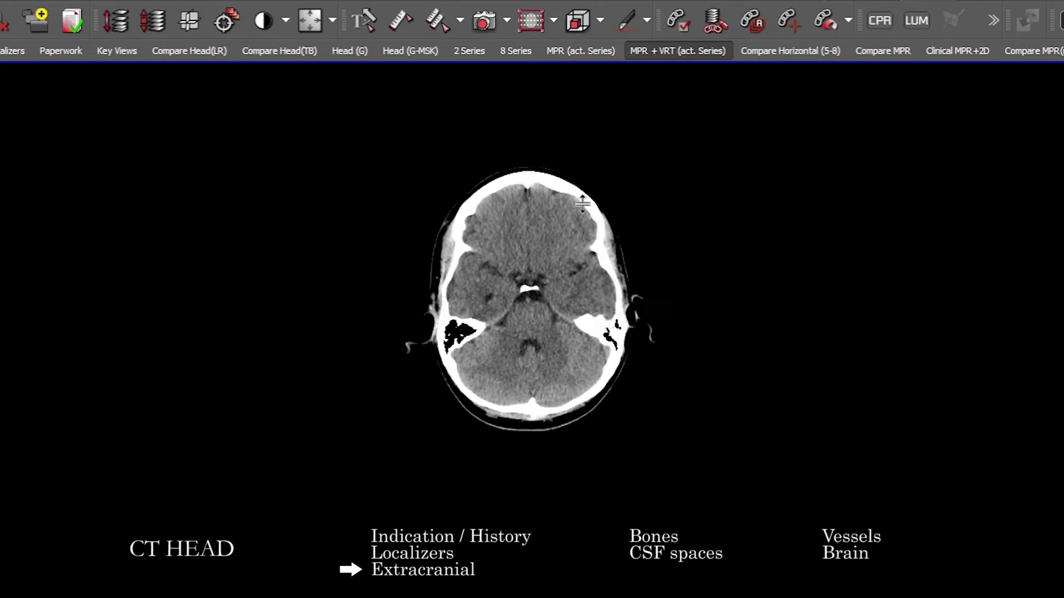
key("2")
scroll(576, 219, "down", 5)
scroll(563, 223, "up", 2)
scroll(557, 241, "up", 3)
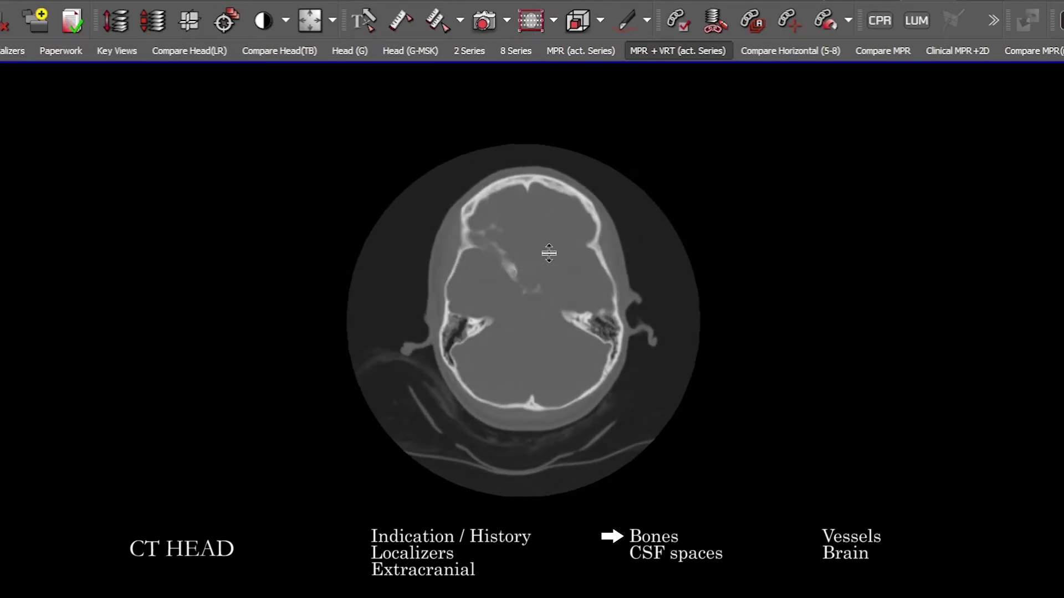
Scroll the bone-window axial stack down to the skull base.
scroll(540, 239, "up", 1)
scroll(544, 274, "down", 2)
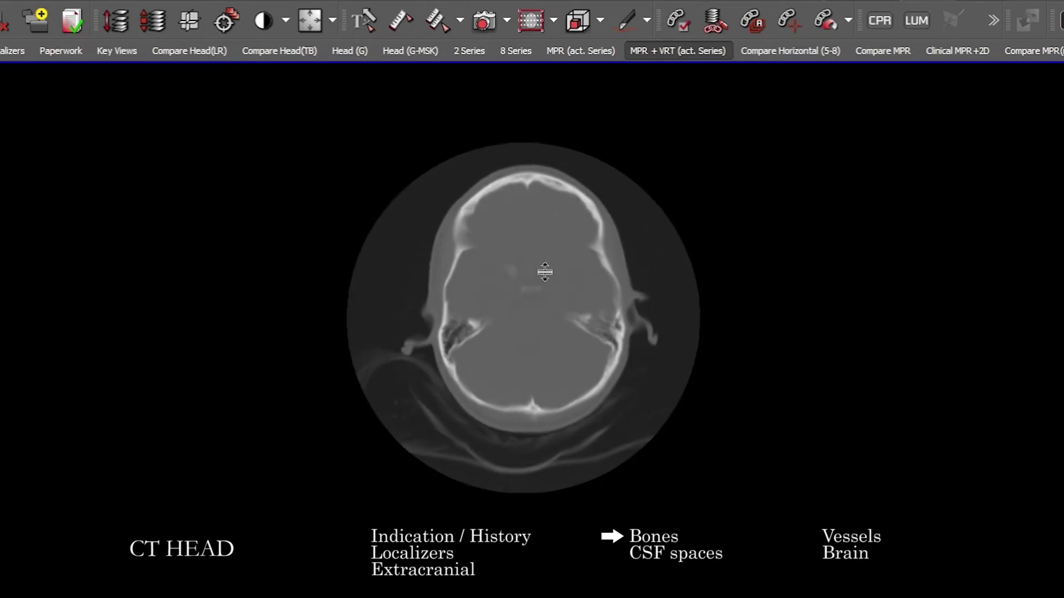
scroll(539, 271, "down", 6)
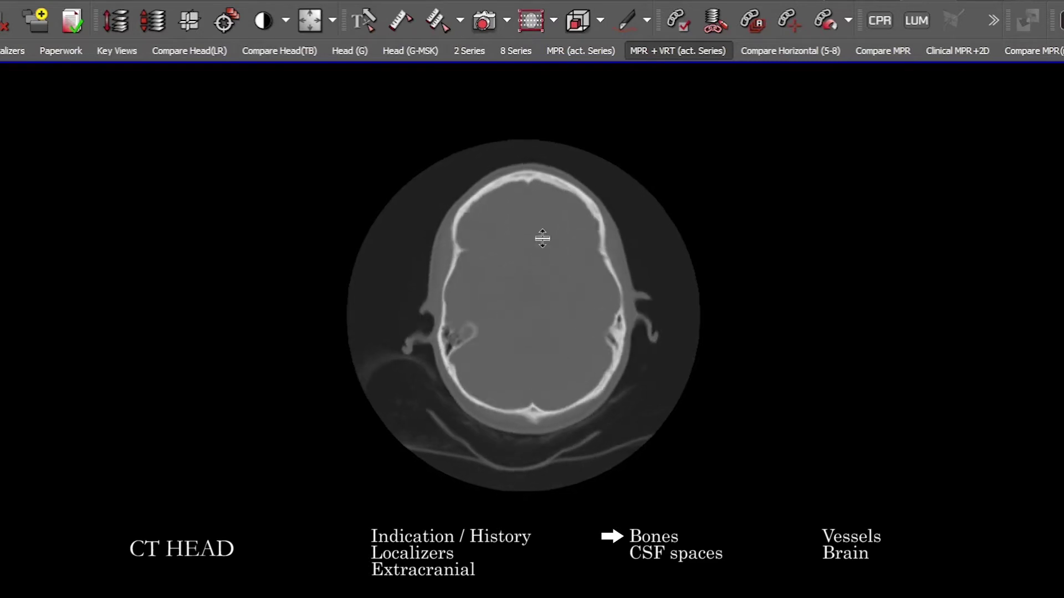
scroll(533, 195, "down", 4)
scroll(467, 216, "up", 5)
scroll(511, 274, "up", 3)
scroll(604, 231, "up", 8)
scroll(613, 238, "down", 5)
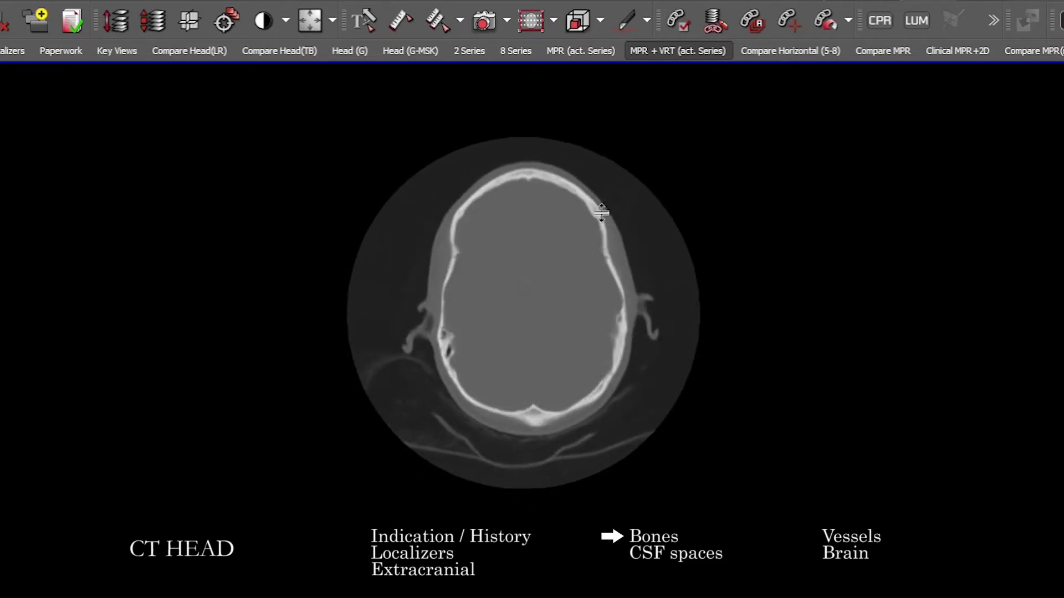
scroll(603, 221, "down", 5)
scroll(589, 249, "up", 8)
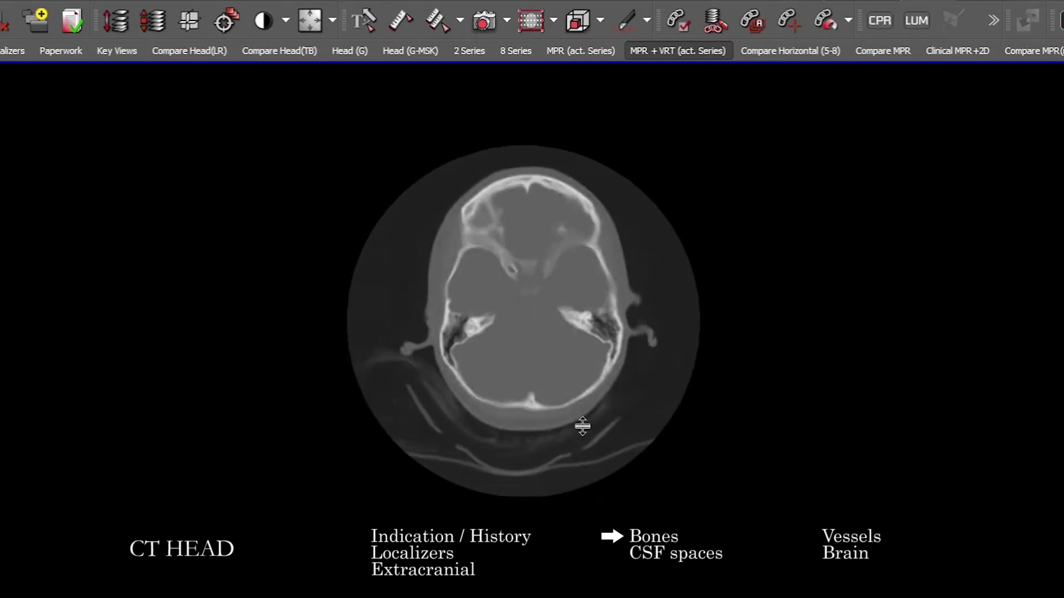
scroll(582, 415, "up", 4)
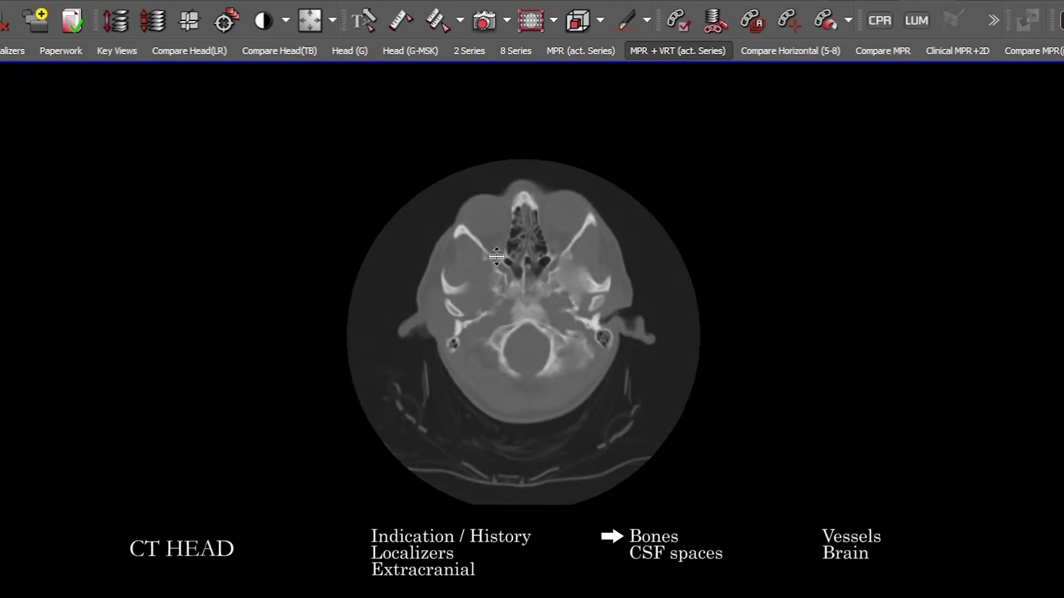
scroll(495, 258, "down", 3)
Zoom in on the skull base and review the sinuses and mastoids at foramen magnum level.
left_click_drag(496, 258, 491, 159)
scroll(491, 159, "down", 3)
scroll(492, 159, "up", 3)
scroll(491, 159, "down", 3)
scroll(554, 166, "up", 4)
scroll(557, 169, "down", 2)
scroll(550, 178, "down", 3)
scroll(598, 205, "up", 3)
scroll(665, 247, "down", 4)
scroll(410, 314, "up", 2)
scroll(443, 309, "down", 2)
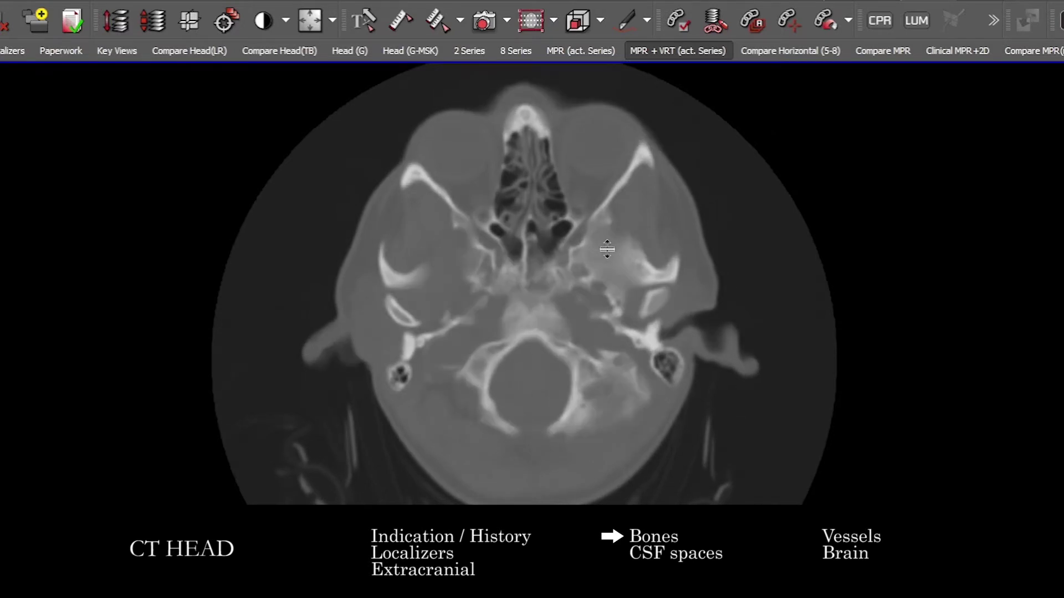
Scroll the bone-window axial stack through the skull base and calvarium up to the vertex.
scroll(612, 247, "up", 3)
scroll(623, 242, "down", 1)
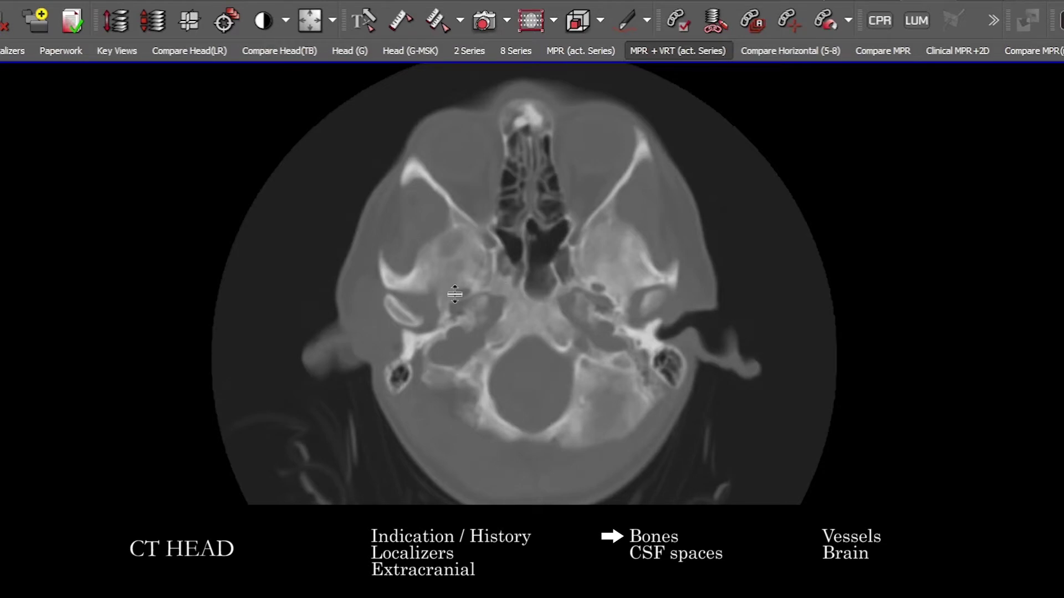
scroll(451, 324, "up", 2)
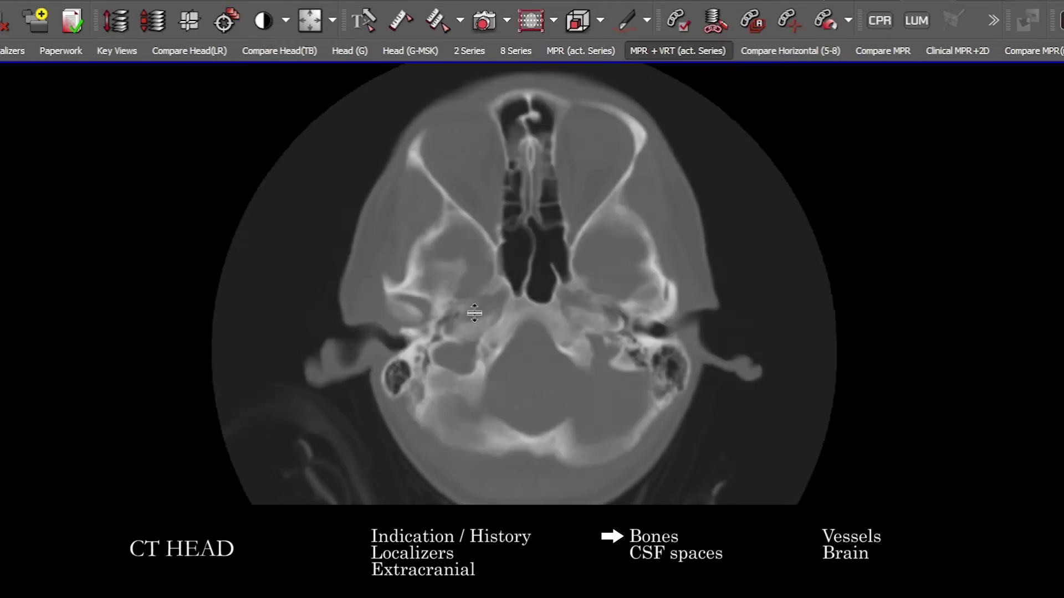
scroll(485, 301, "down", 2)
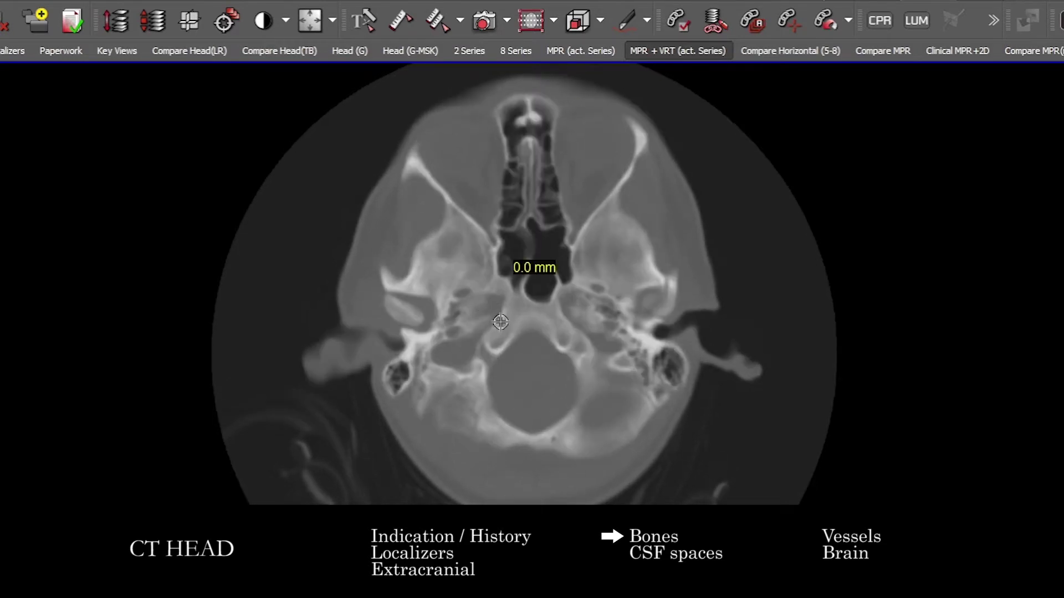
scroll(498, 325, "up", 3)
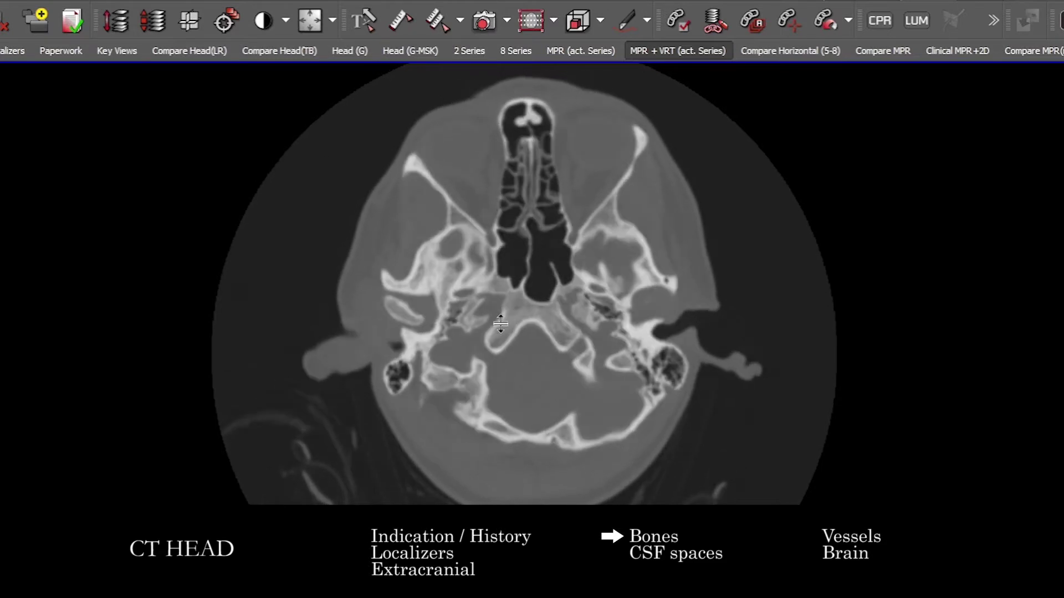
scroll(497, 327, "up", 2)
scroll(487, 357, "down", 2)
scroll(498, 366, "up", 4)
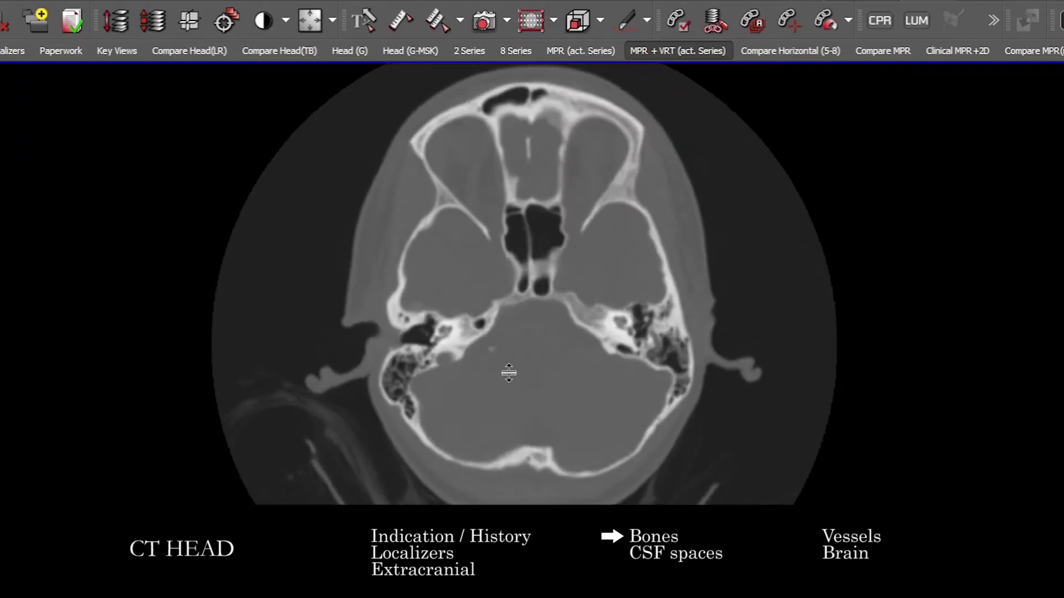
scroll(520, 367, "up", 3)
scroll(549, 366, "down", 3)
scroll(503, 313, "down", 5)
scroll(530, 227, "up", 8)
scroll(558, 147, "down", 8)
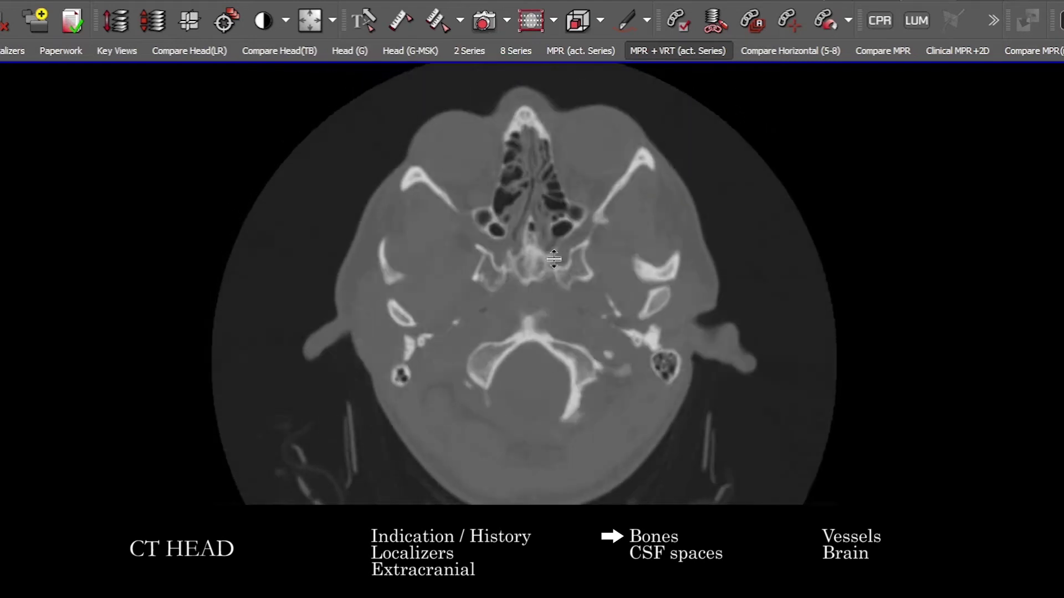
scroll(389, 364, "up", 4)
scroll(461, 361, "down", 4)
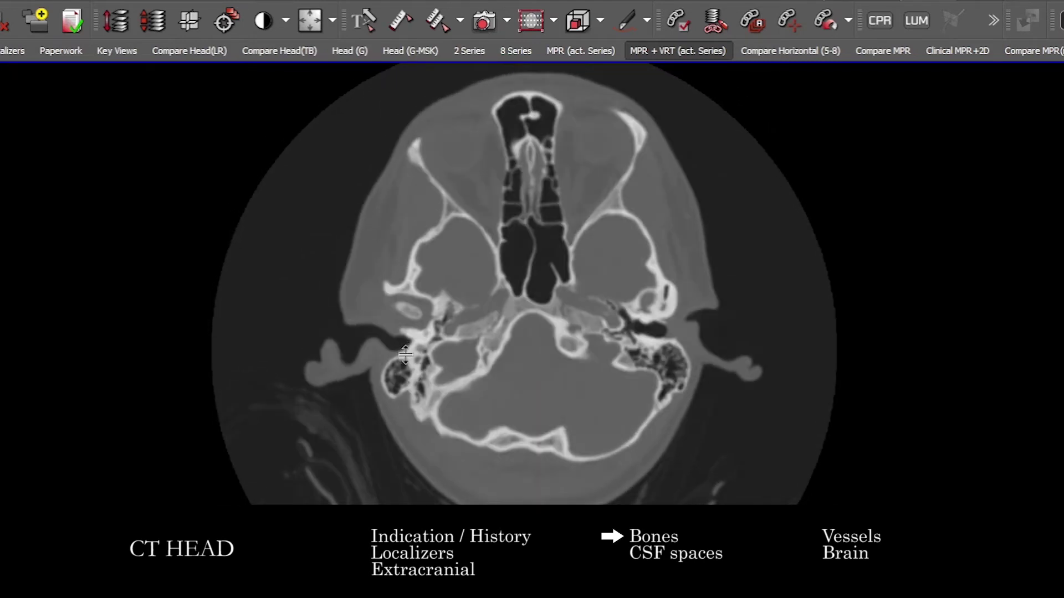
scroll(510, 186, "up", 8)
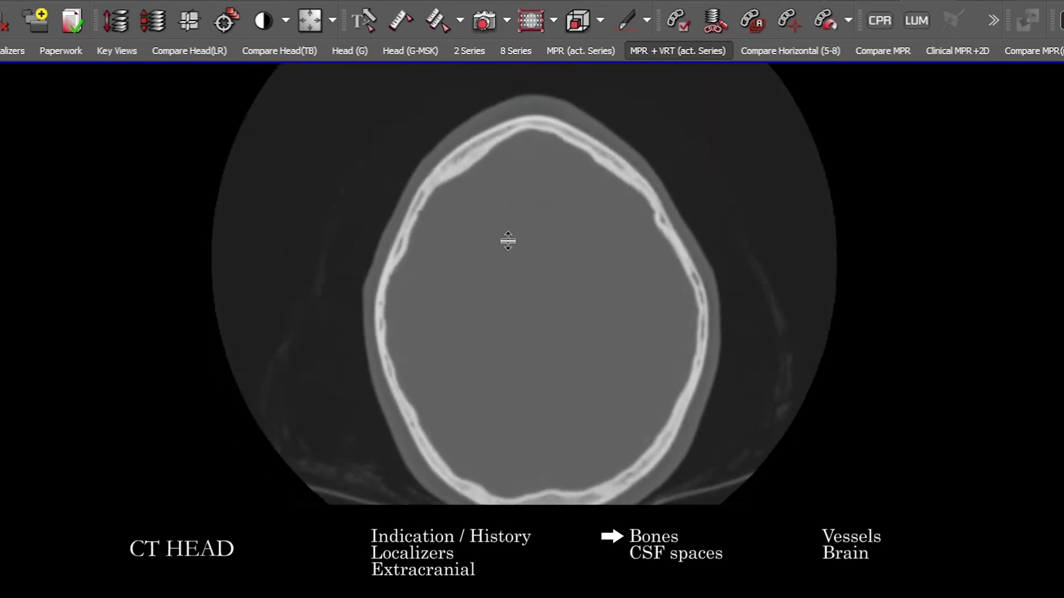
scroll(517, 255, "down", 2)
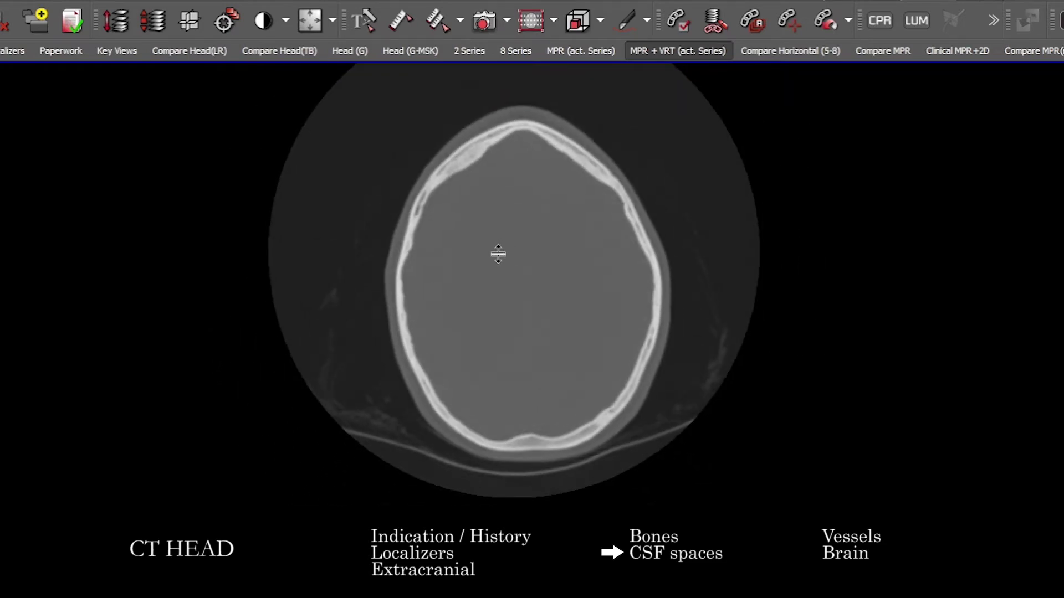
Apply the brain-window preset 2 to the axial slice.
key("2")
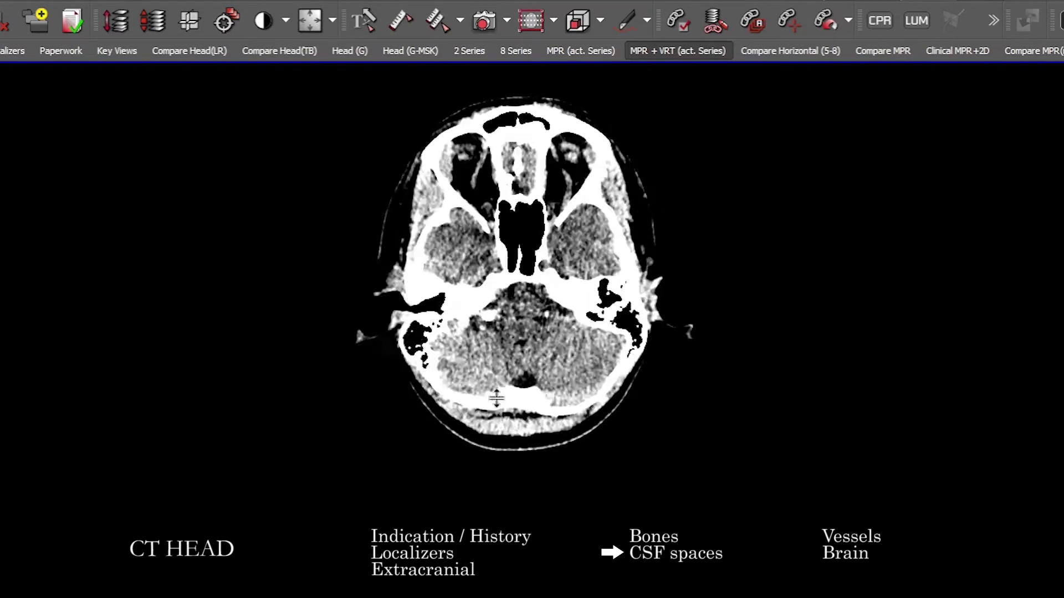
Page up to the lateral ventricles and inspect the CSF spaces there.
left_click_drag(542, 339, 514, 199)
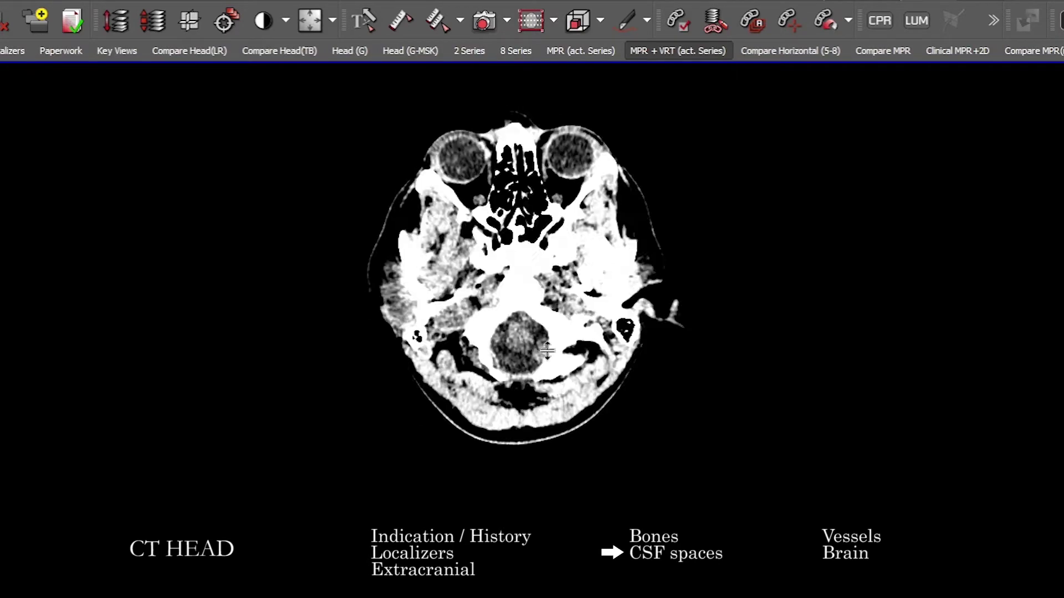
scroll(560, 266, "up", 5)
scroll(564, 269, "down", 10)
scroll(569, 273, "up", 5)
scroll(561, 268, "down", 4)
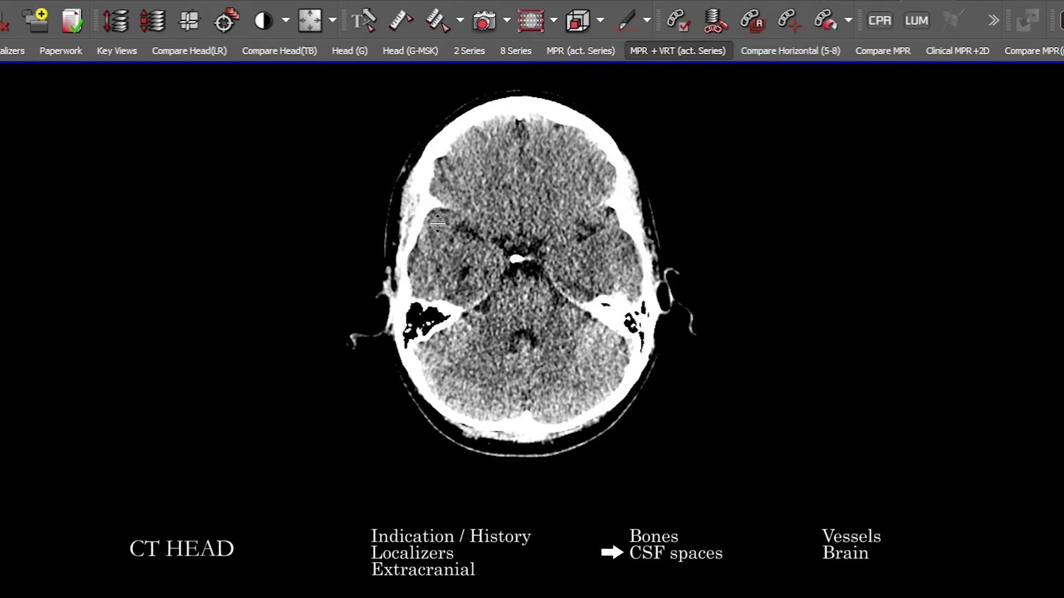
Scroll back down through the posterior fossa, cerebellum and temporal lobes.
scroll(549, 285, "down", 5)
scroll(548, 284, "down", 3)
scroll(559, 280, "up", 5)
scroll(569, 274, "up", 8)
scroll(561, 265, "down", 3)
scroll(515, 322, "down", 8)
scroll(571, 315, "down", 6)
scroll(570, 341, "down", 4)
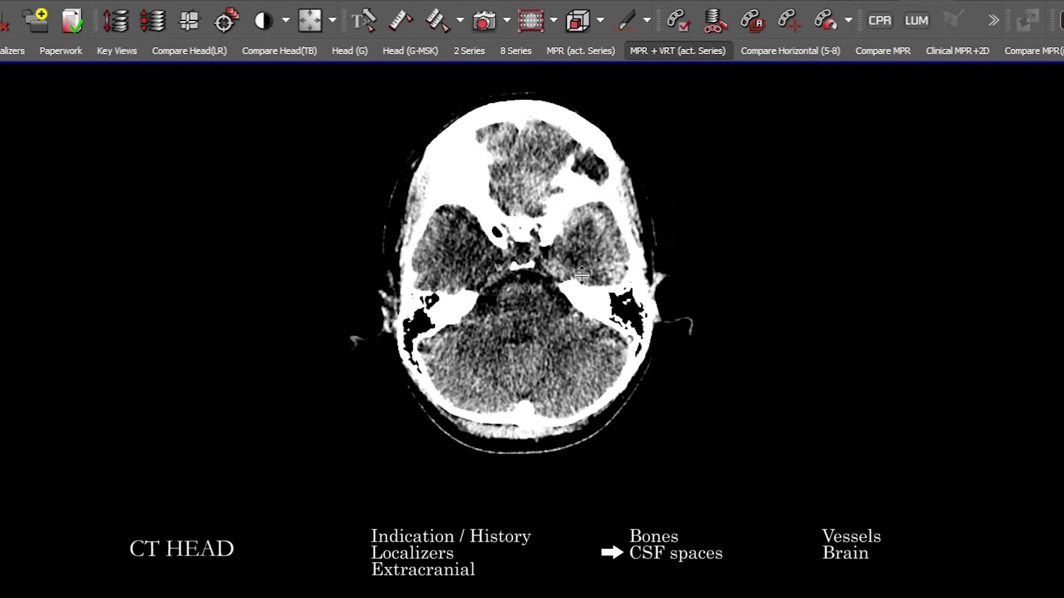
Step to another axial slice and review the upper brain-window slices.
left_click_drag(608, 194, 568, 216)
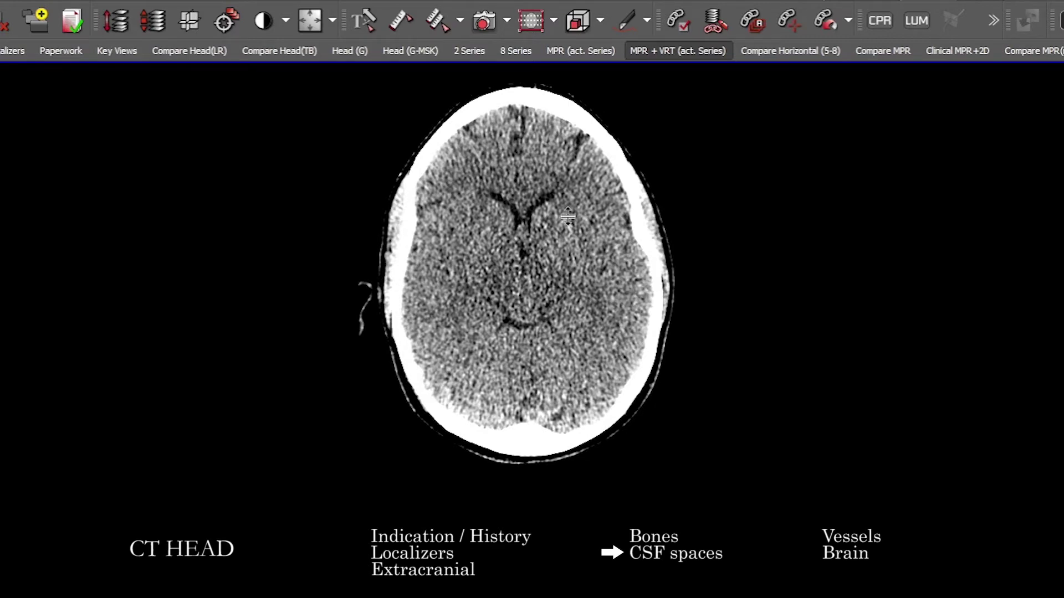
scroll(565, 217, "down", 2)
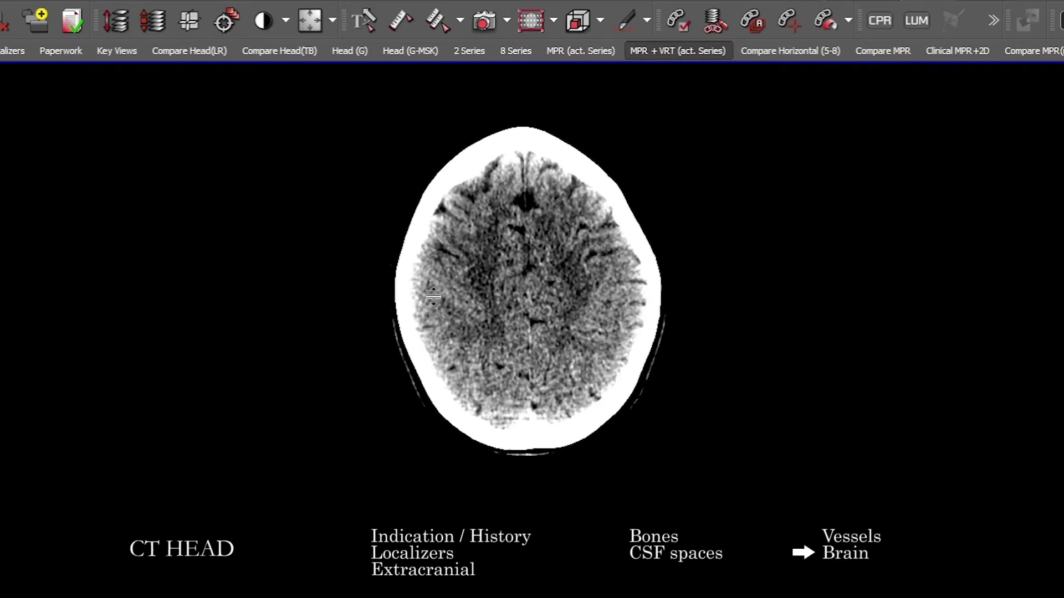
scroll(433, 297, "down", 15)
scroll(577, 219, "up", 10)
scroll(526, 249, "down", 10)
scroll(488, 272, "up", 7)
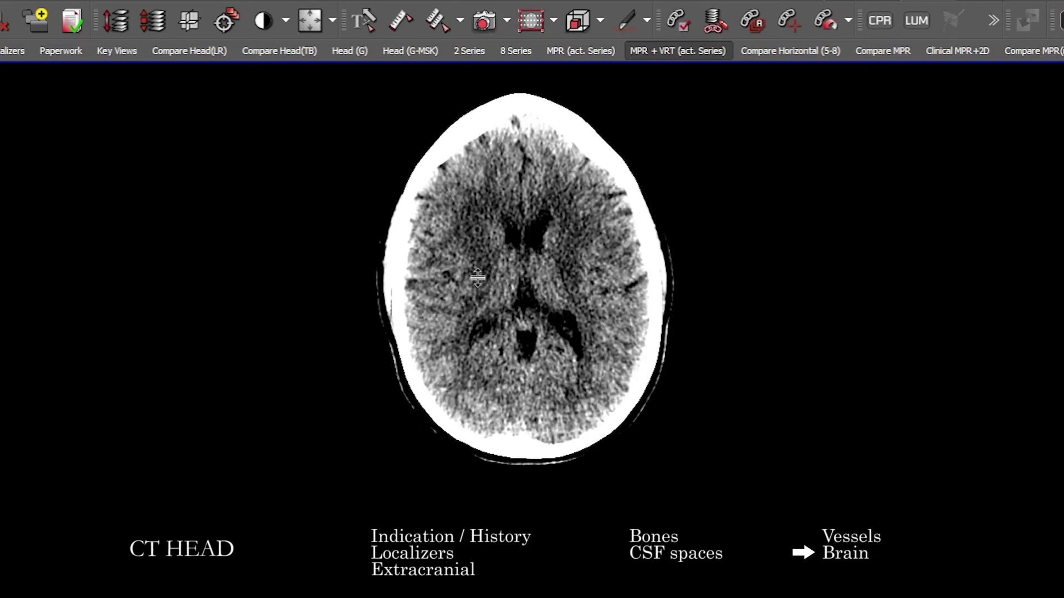
scroll(499, 293, "up", 5)
scroll(554, 343, "down", 8)
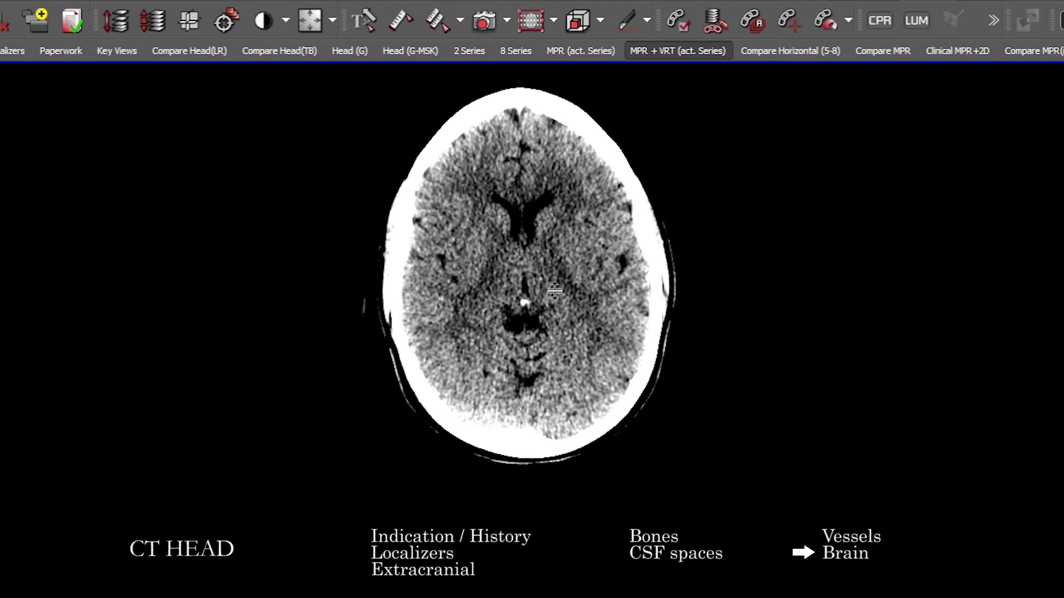
Scroll back and forth through the mid-level axial brain-window slices.
scroll(529, 310, "down", 10)
scroll(617, 360, "down", 5)
scroll(595, 329, "up", 5)
scroll(570, 332, "down", 5)
scroll(558, 355, "up", 5)
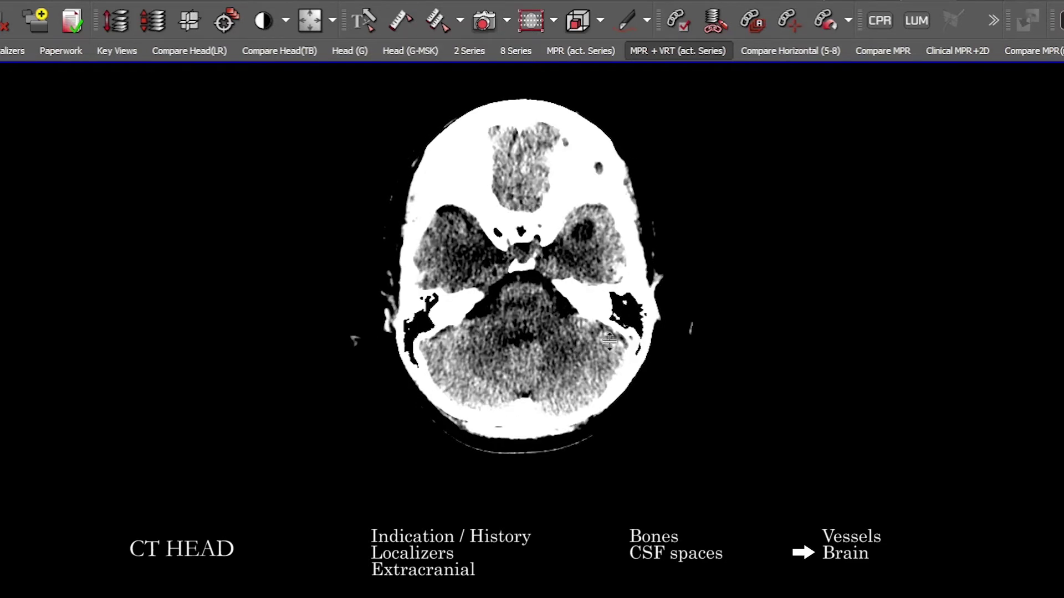
scroll(557, 347, "down", 5)
scroll(579, 371, "up", 5)
scroll(575, 368, "down", 5)
scroll(575, 368, "up", 2)
scroll(550, 369, "down", 5)
scroll(554, 360, "up", 6)
scroll(542, 346, "up", 5)
scroll(670, 185, "down", 4)
scroll(634, 217, "up", 5)
scroll(634, 218, "down", 2)
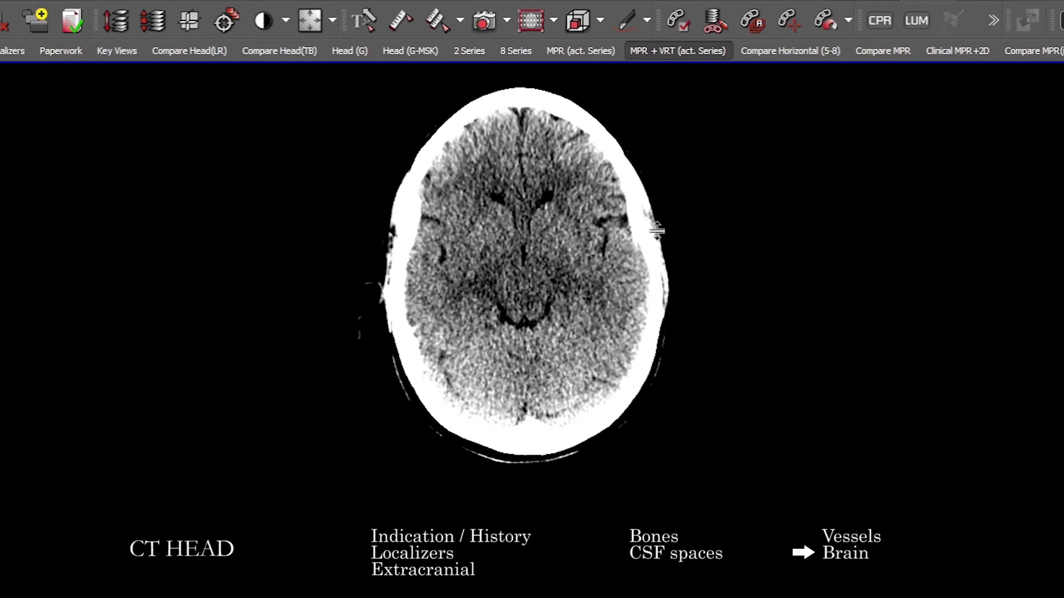
scroll(657, 230, "down", 1)
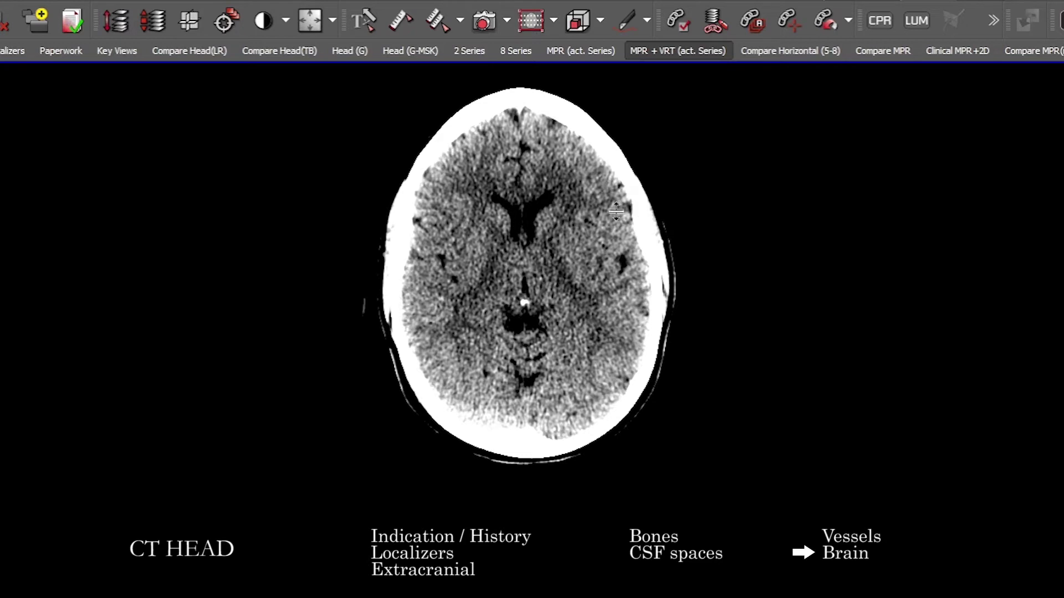
Settle on the axial brain-window slice at the third ventricle level.
scroll(616, 211, "down", 1)
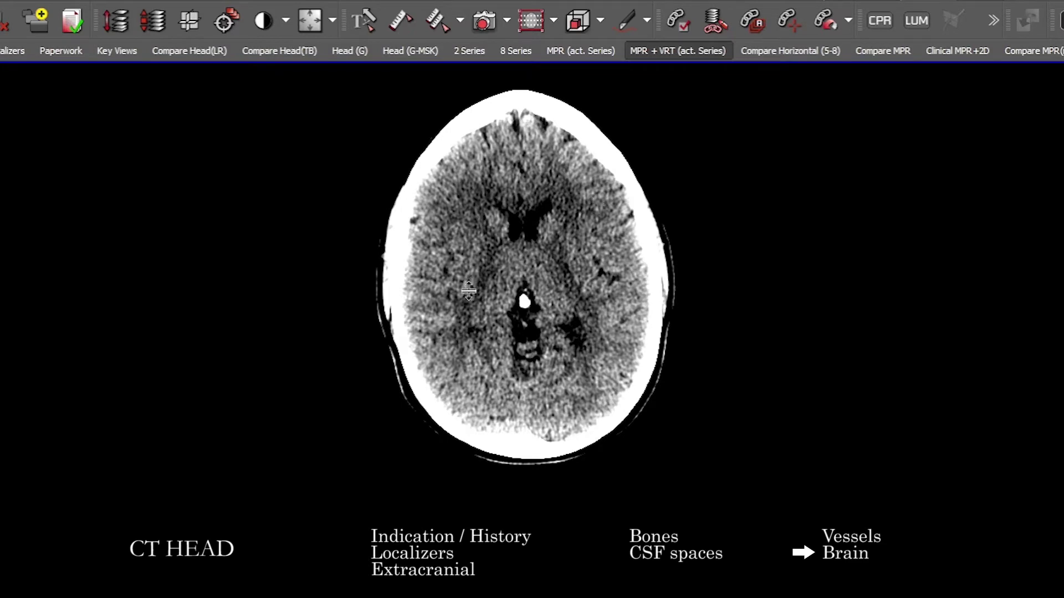
scroll(519, 250, "down", 6)
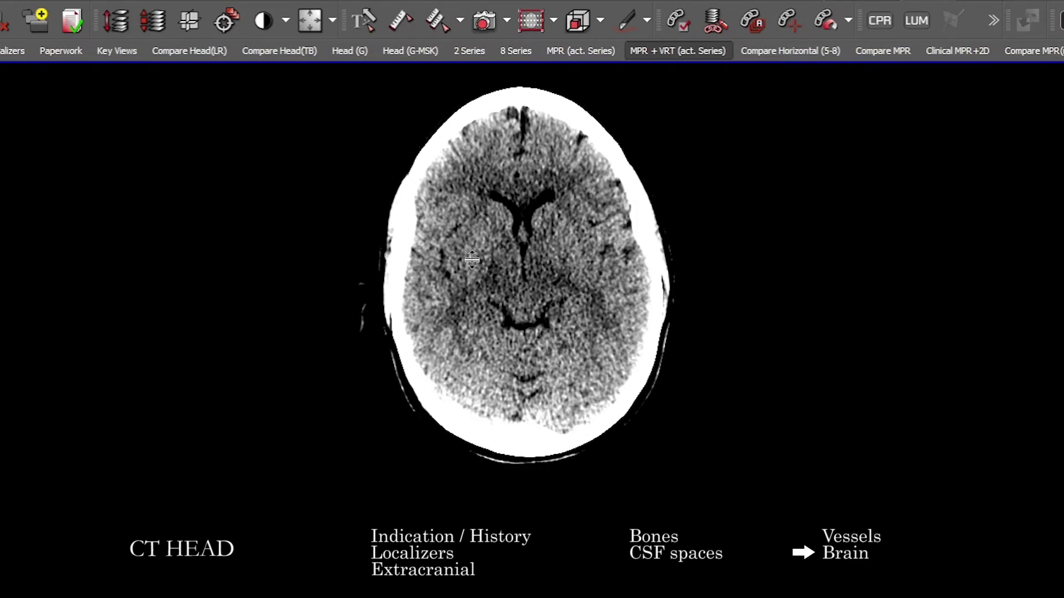
scroll(470, 211, "up", 8)
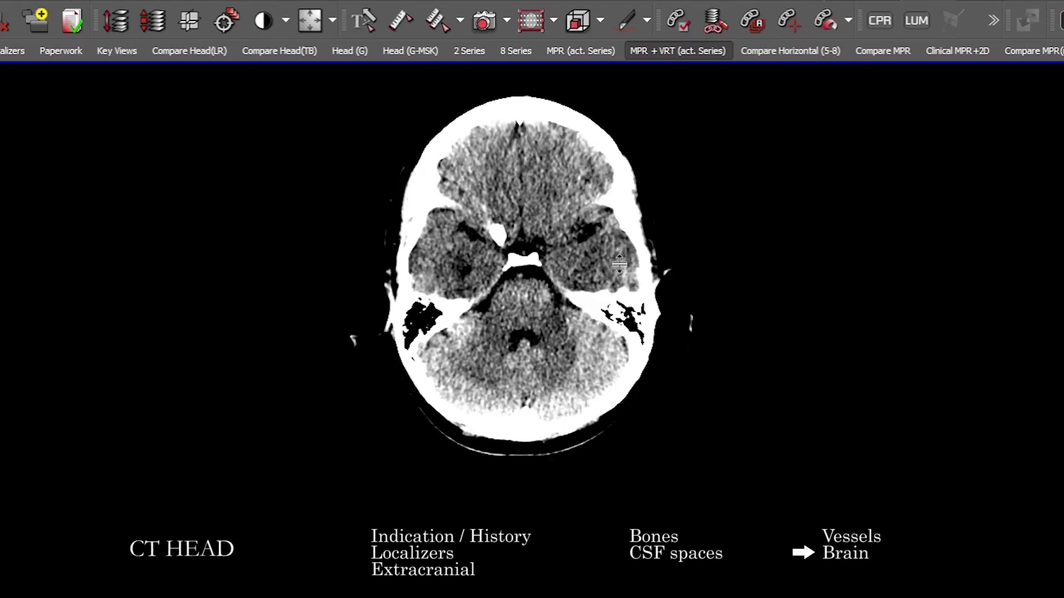
scroll(584, 247, "down", 4)
scroll(554, 255, "up", 6)
scroll(515, 266, "down", 5)
scroll(482, 276, "up", 2)
scroll(482, 276, "down", 8)
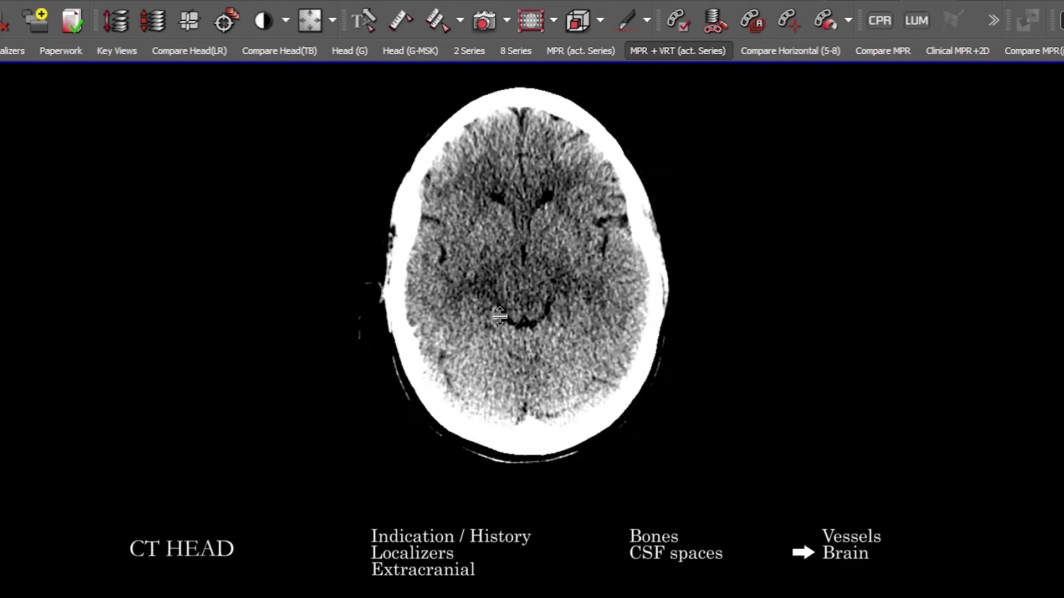
scroll(540, 251, "up", 8)
Restore the four-view layout and check the coronal reformat in the bone window.
double_click(571, 236)
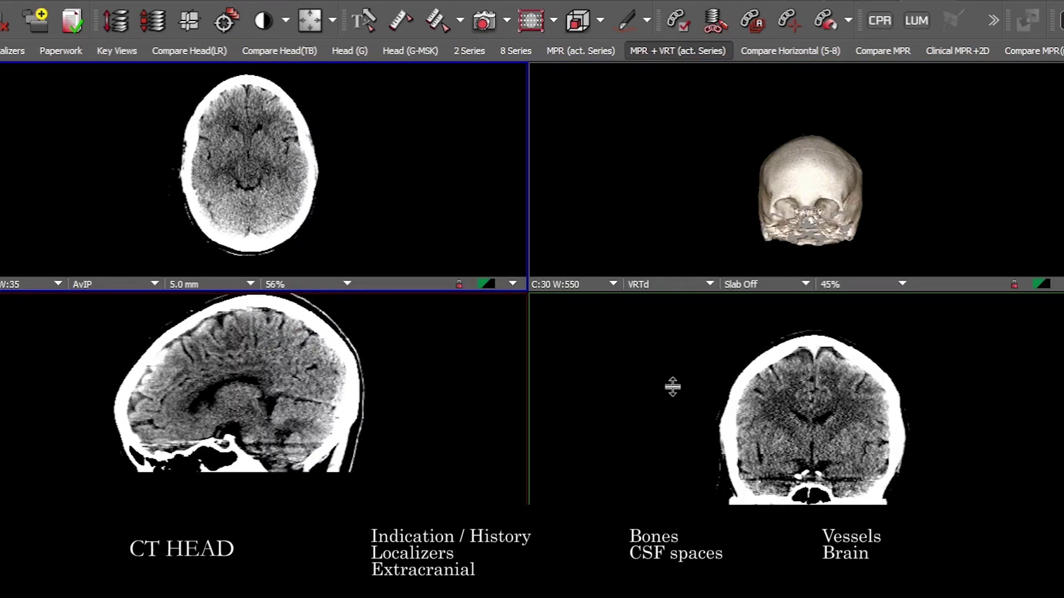
left_click(904, 440)
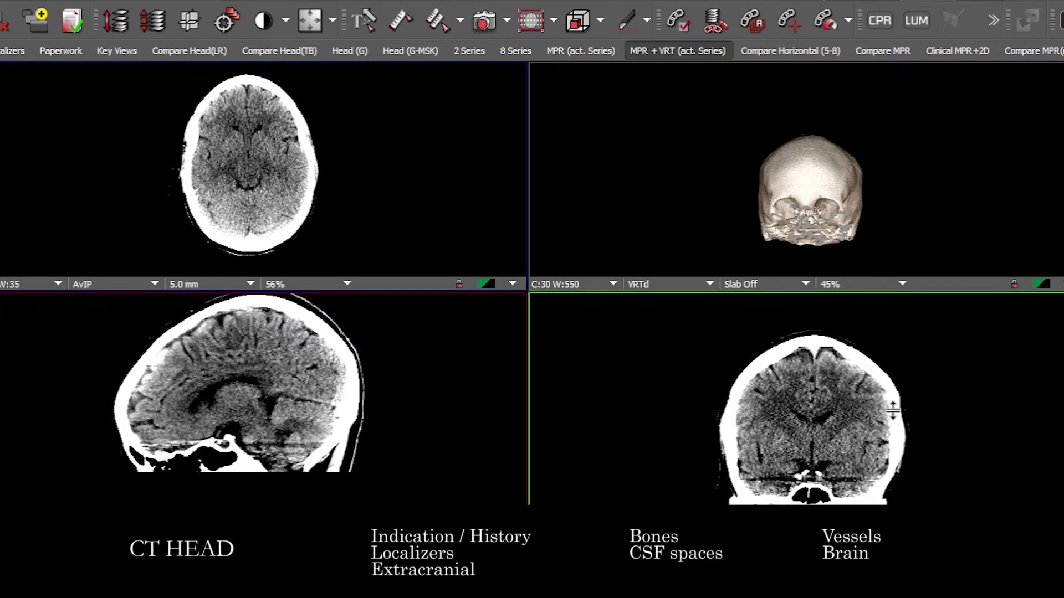
key("2")
left_click_drag(830, 339, 817, 408)
double_click(792, 365)
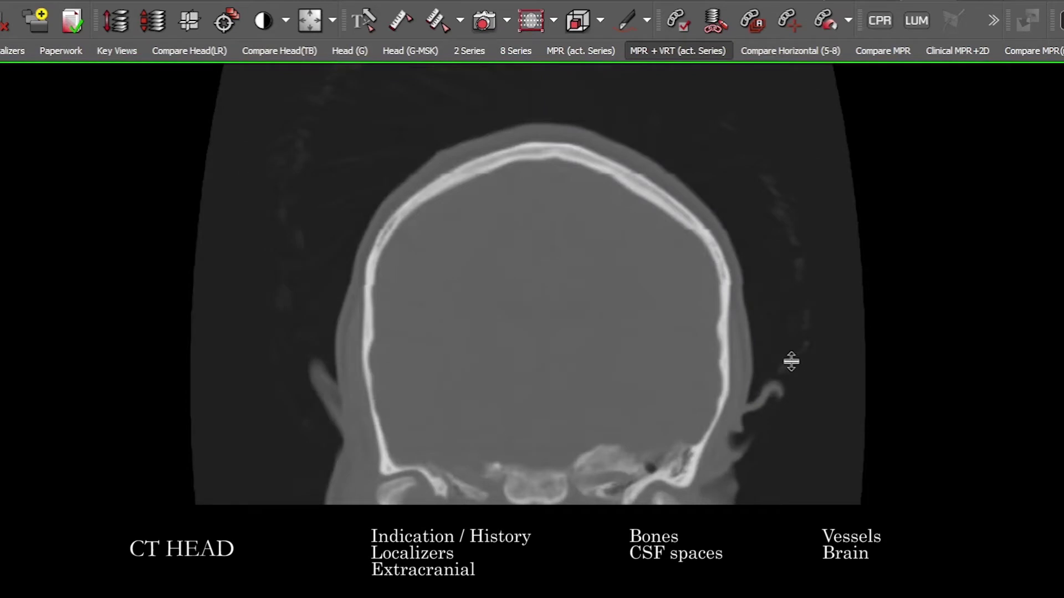
double_click(739, 301)
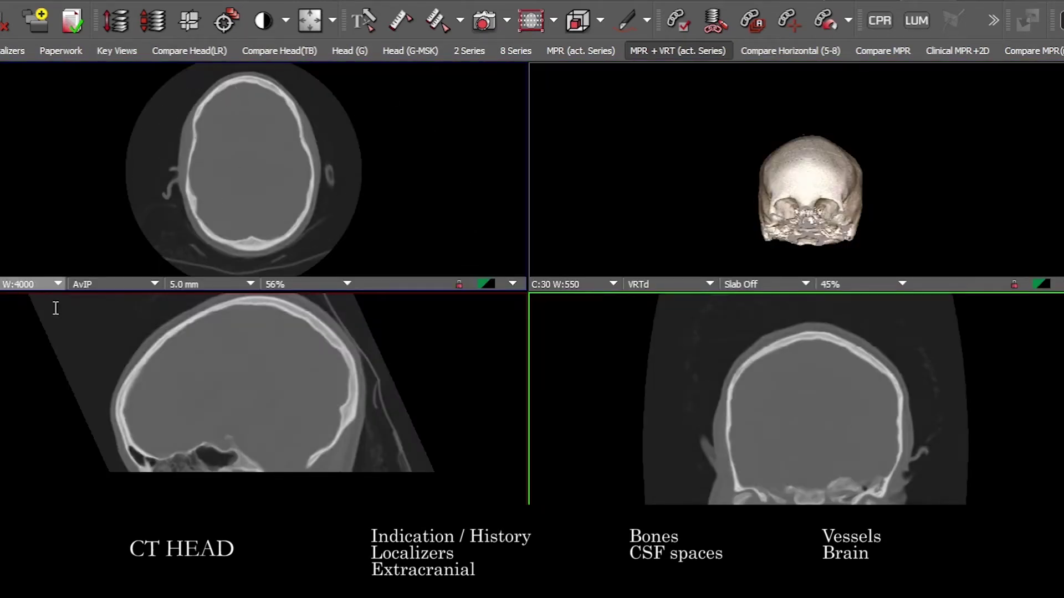
Show the coronal view full-screen in brain window at a frontal-lobe slice.
scroll(755, 375, "down", 2)
key("2")
double_click(750, 364)
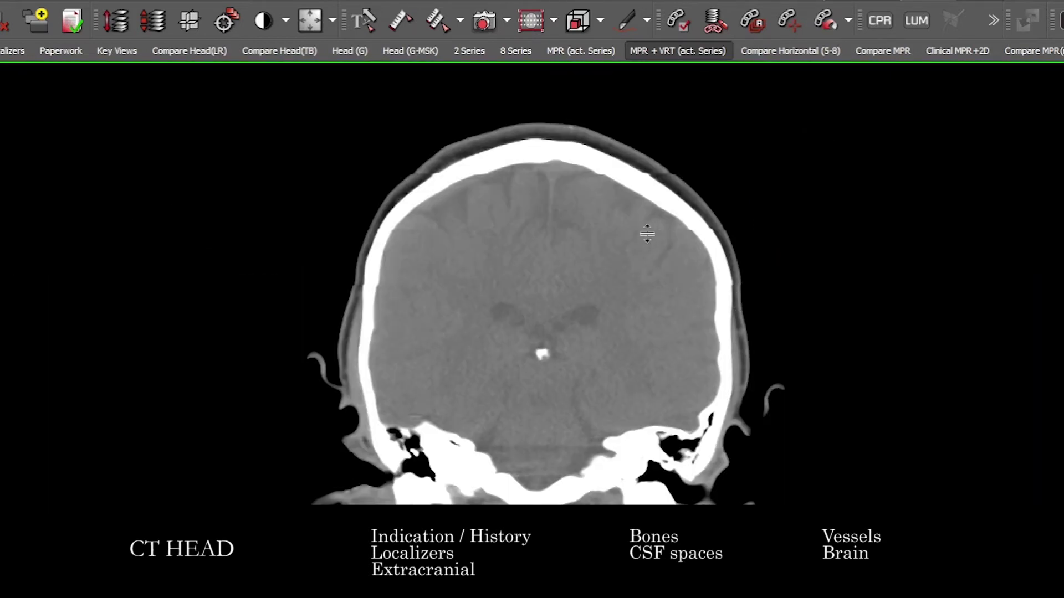
scroll(315, 264, "down", 10)
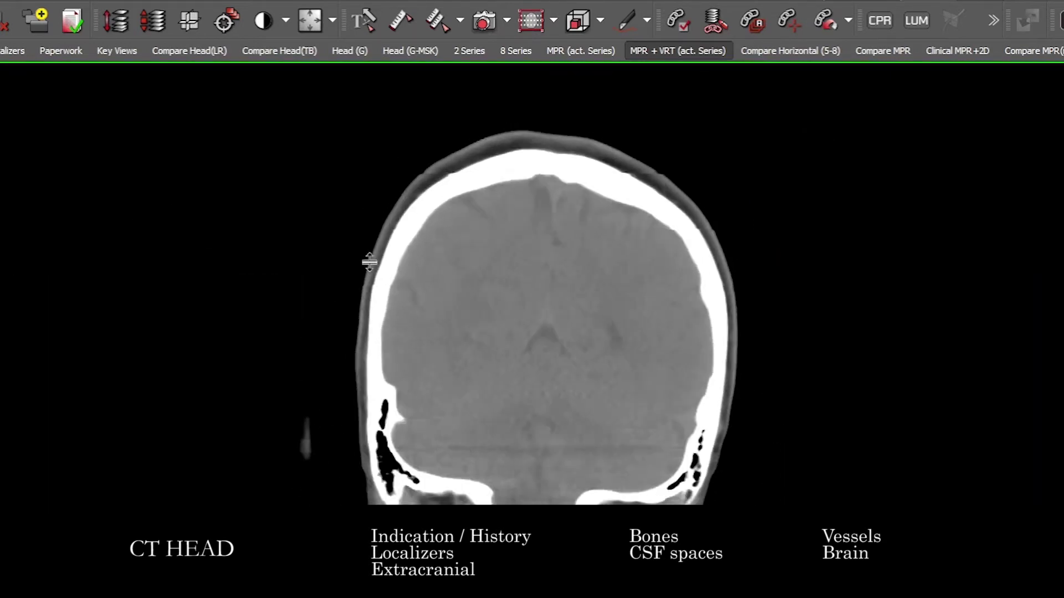
scroll(415, 286, "up", 15)
scroll(487, 195, "down", 10)
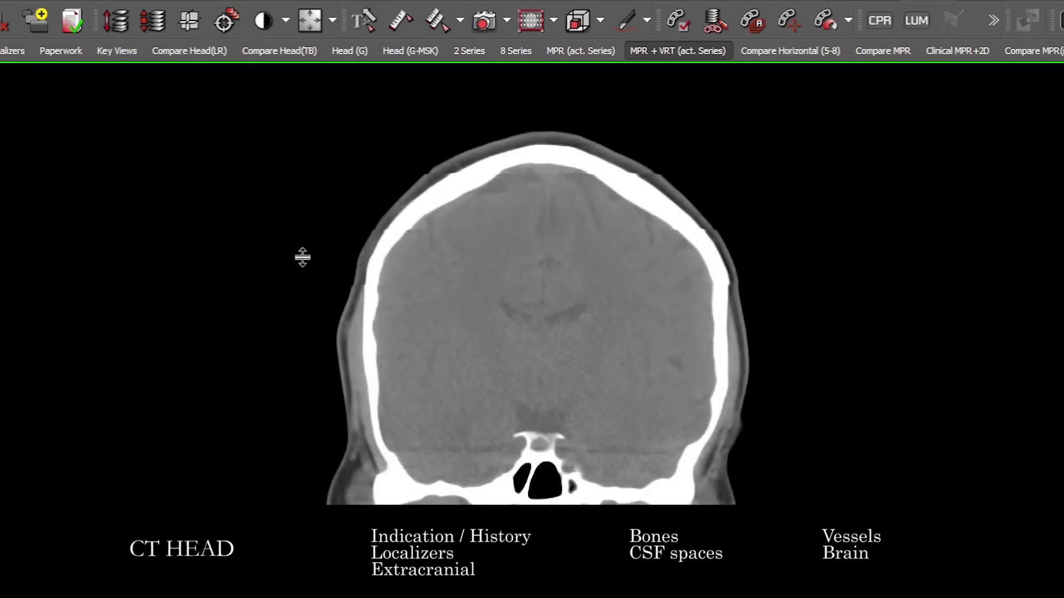
scroll(332, 443, "down", 8)
Stack through coronal slices from the vertex past the ears and orbits to the lateral ventricles.
left_click_drag(363, 400, 691, 300)
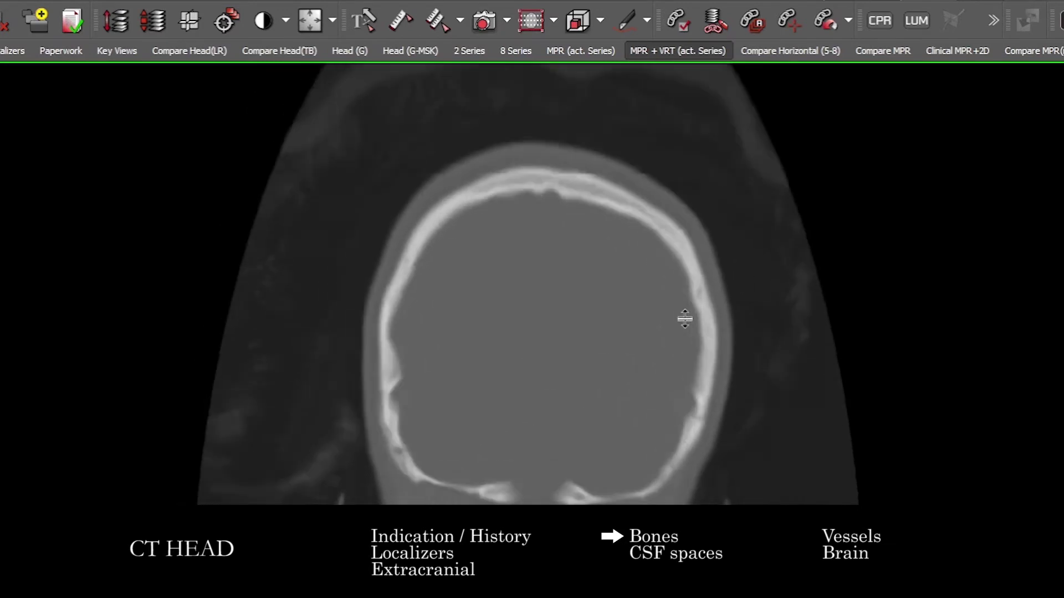
left_click_drag(736, 404, 763, 465)
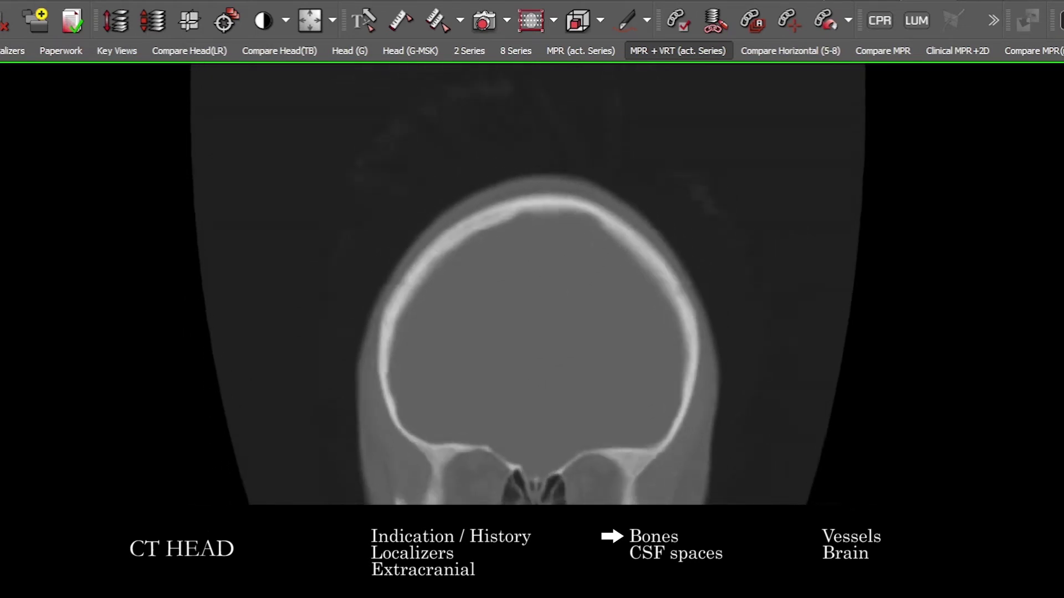
left_click_drag(636, 380, 524, 482)
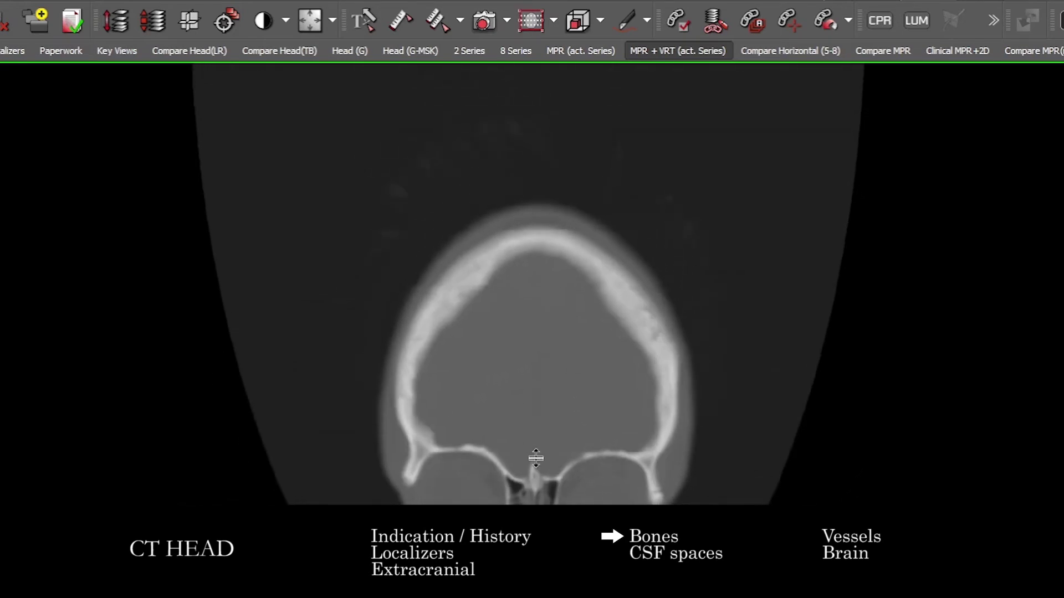
left_click_drag(561, 490, 583, 368)
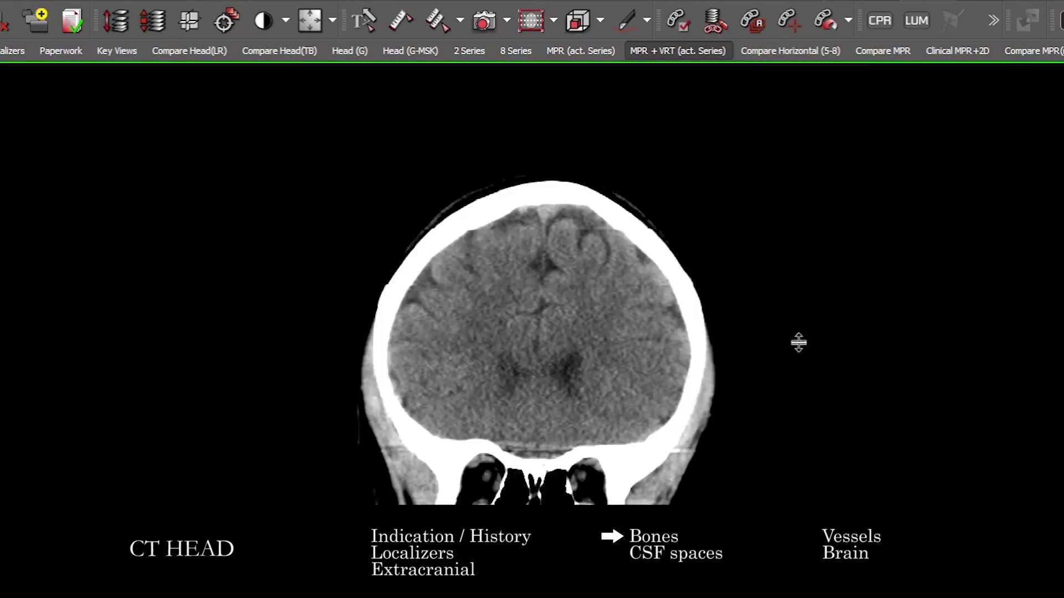
left_click_drag(799, 342, 748, 287)
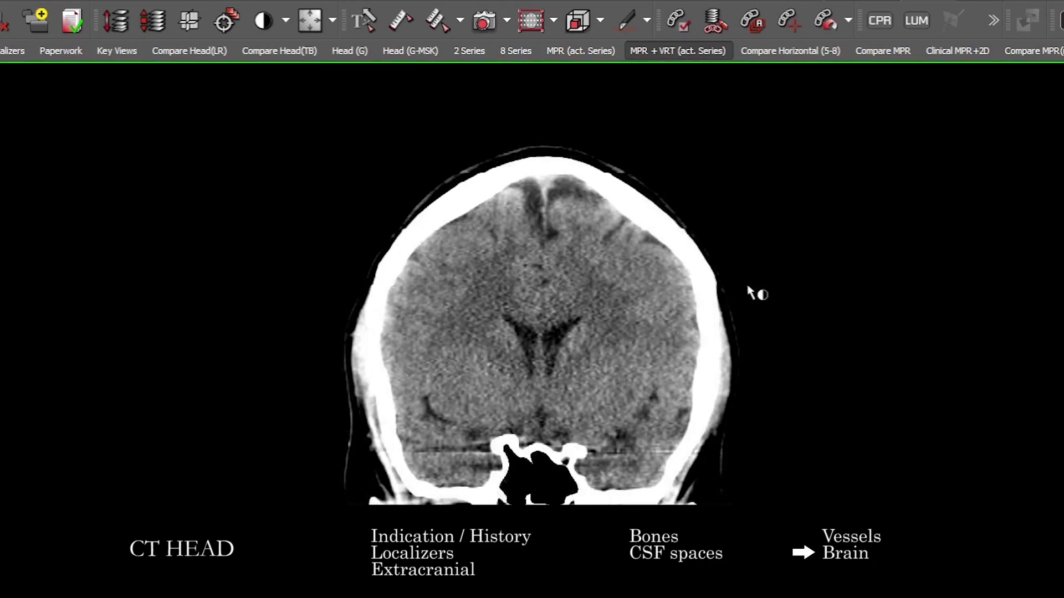
Page through coronal slices from posterior levels to the ears and ventricles.
left_click_drag(725, 199, 670, 97)
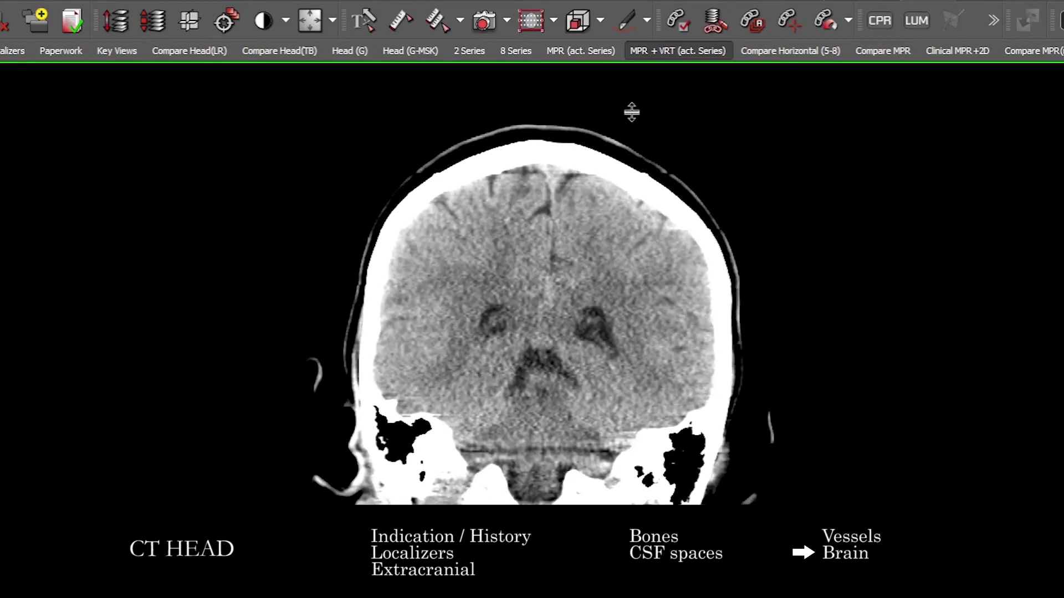
left_click_drag(460, 166, 625, 198)
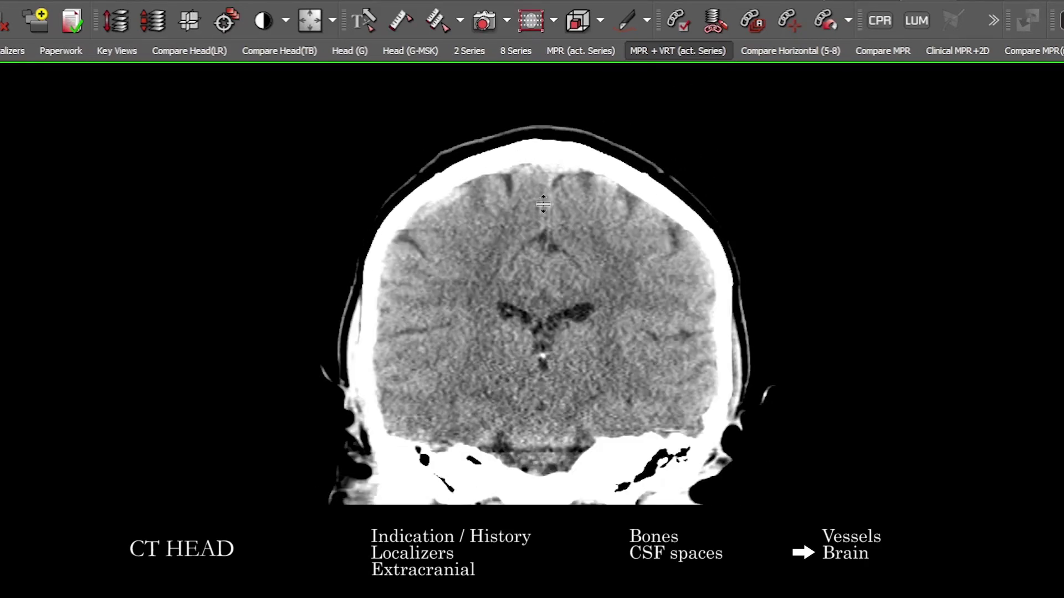
left_click_drag(571, 226, 589, 429)
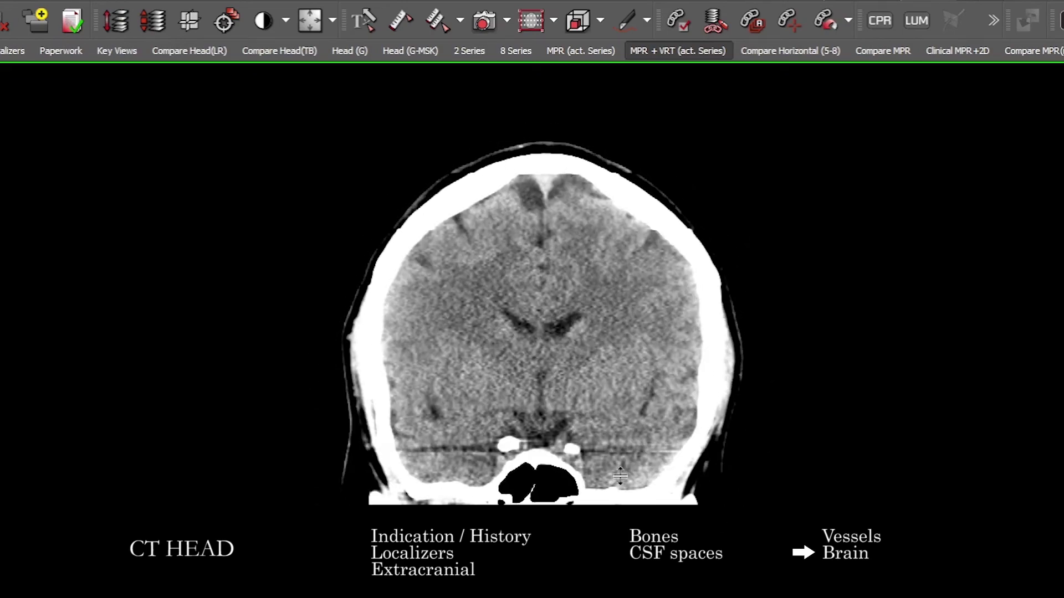
left_click_drag(490, 367, 593, 402)
Compare bone, brain and wide soft-tissue windows on the coronal slices, ending in brain window.
key("2")
key("1")
key("3")
left_click_drag(614, 265, 610, 425)
key("2")
key("1")
Enlarge the sagittal pane, step through bone-window slices and adjust brightness and contrast.
double_click(614, 388)
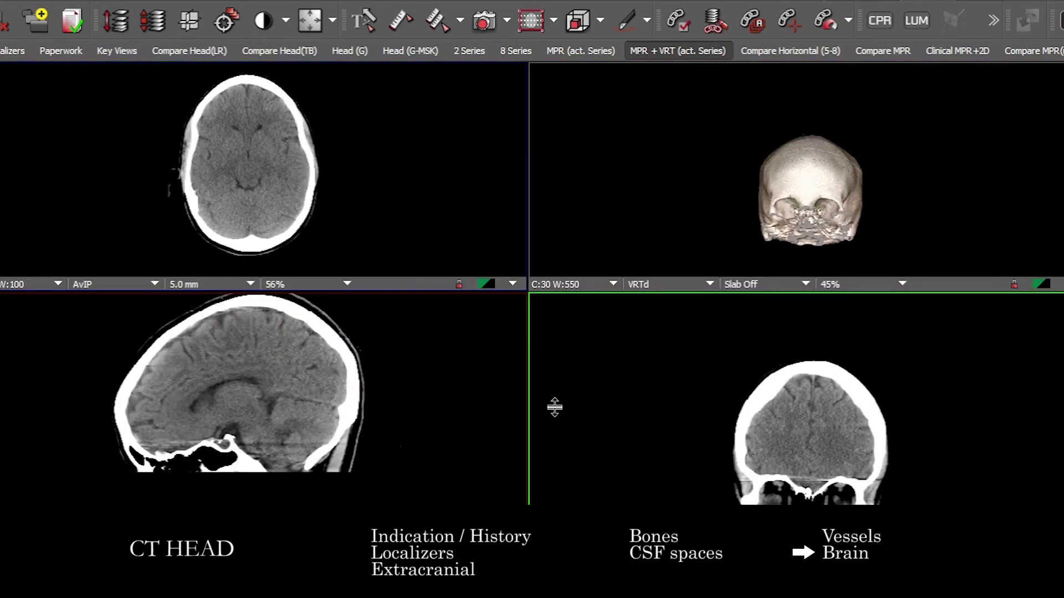
double_click(339, 356)
scroll(339, 355, "down", 3)
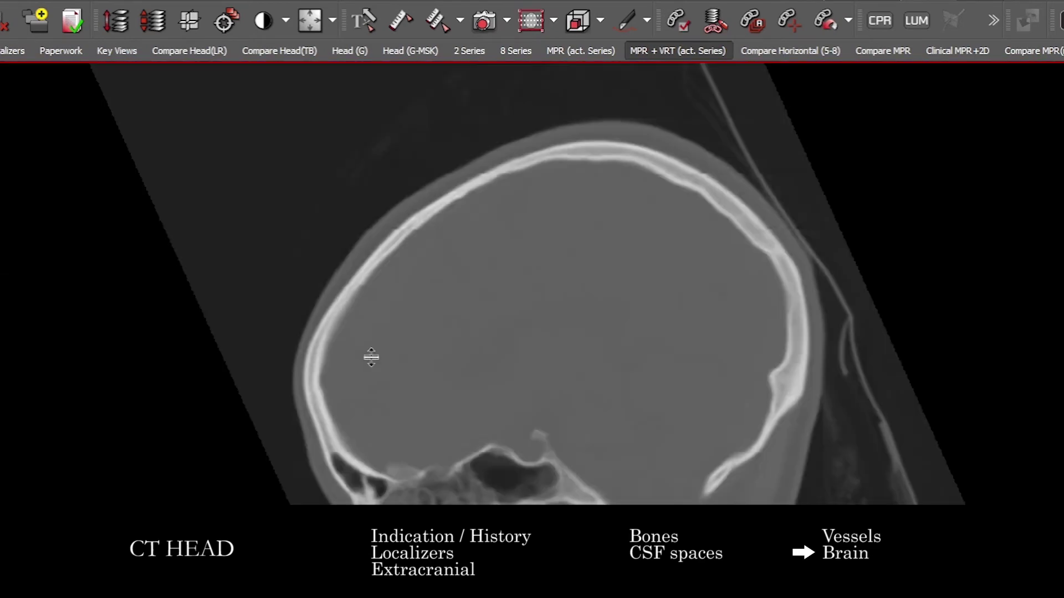
left_click_drag(371, 357, 450, 349)
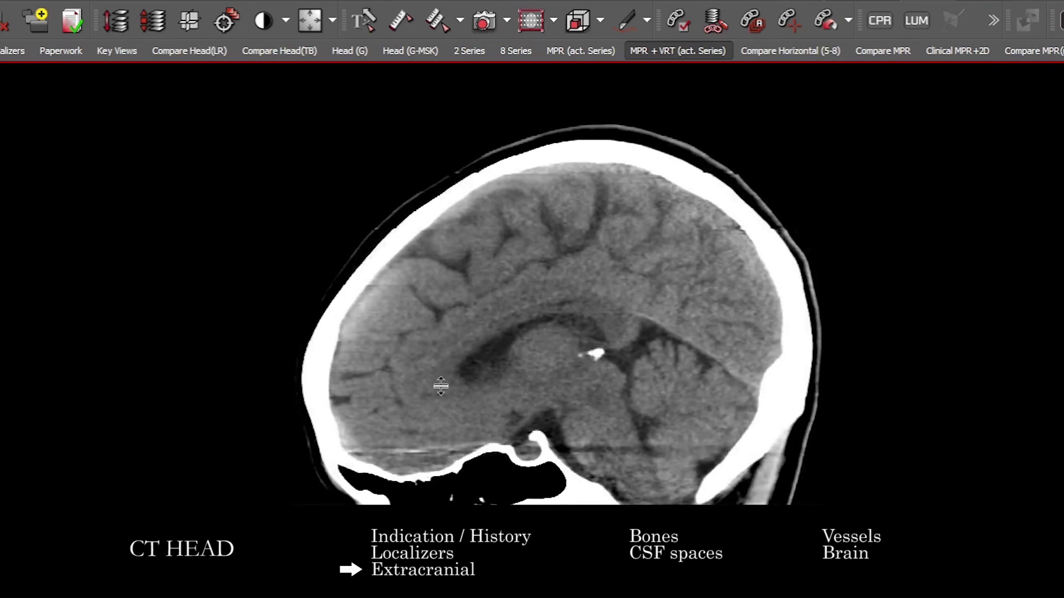
scroll(441, 380, "down", 4)
left_click_drag(542, 357, 511, 440)
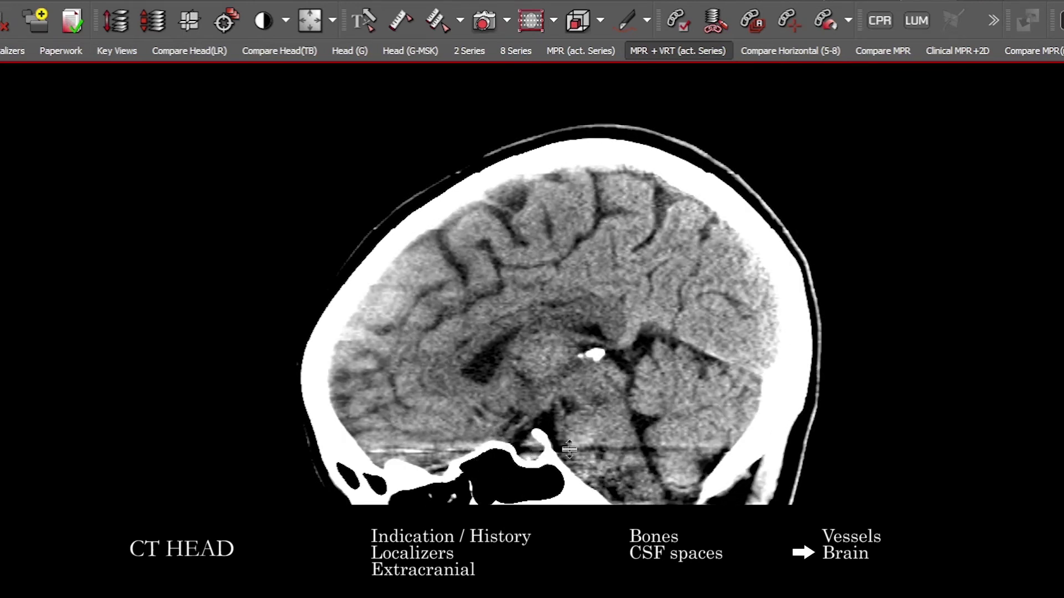
Settle on a midline brain-window sagittal slice through the corpus callosum, then restore four panes.
scroll(522, 446, "down", 3)
scroll(523, 446, "up", 3)
scroll(606, 372, "down", 5)
scroll(609, 367, "up", 5)
scroll(618, 372, "down", 5)
scroll(623, 374, "up", 5)
scroll(493, 332, "down", 1)
scroll(565, 368, "up", 1)
scroll(546, 333, "down", 6)
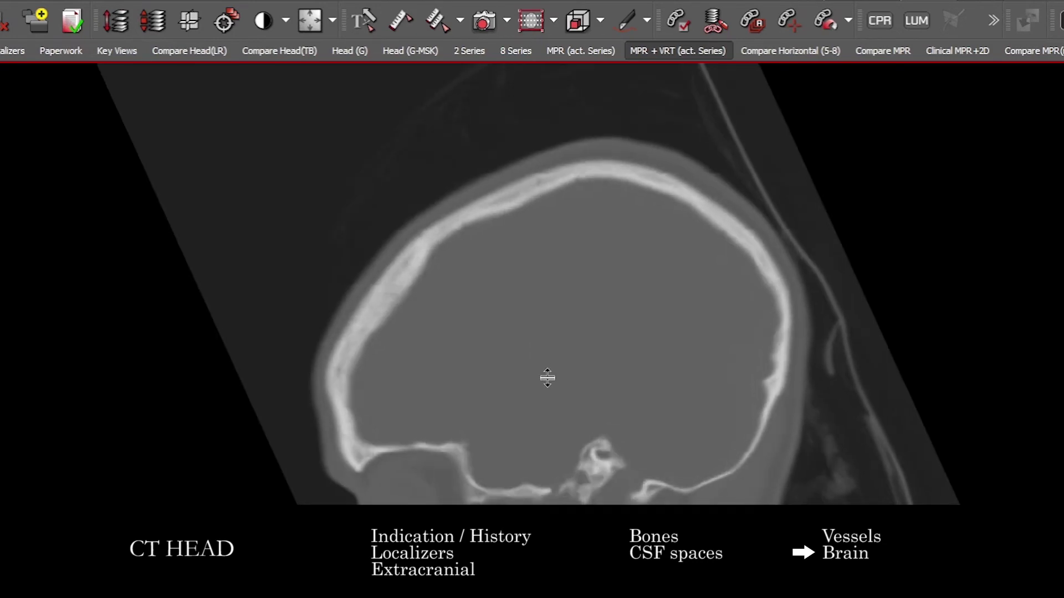
scroll(546, 375, "down", 4)
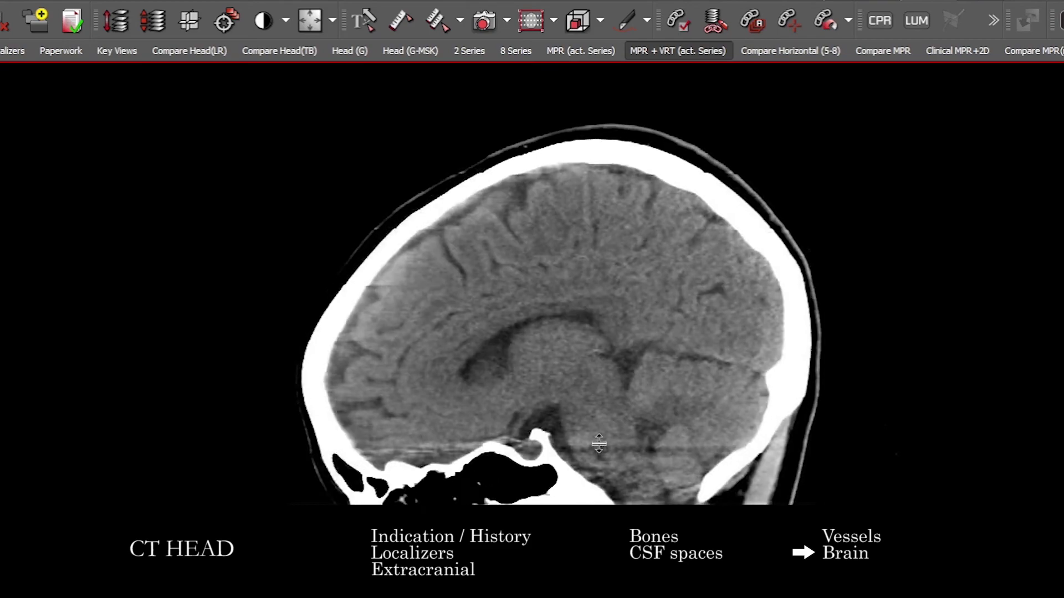
scroll(655, 421, "down", 5)
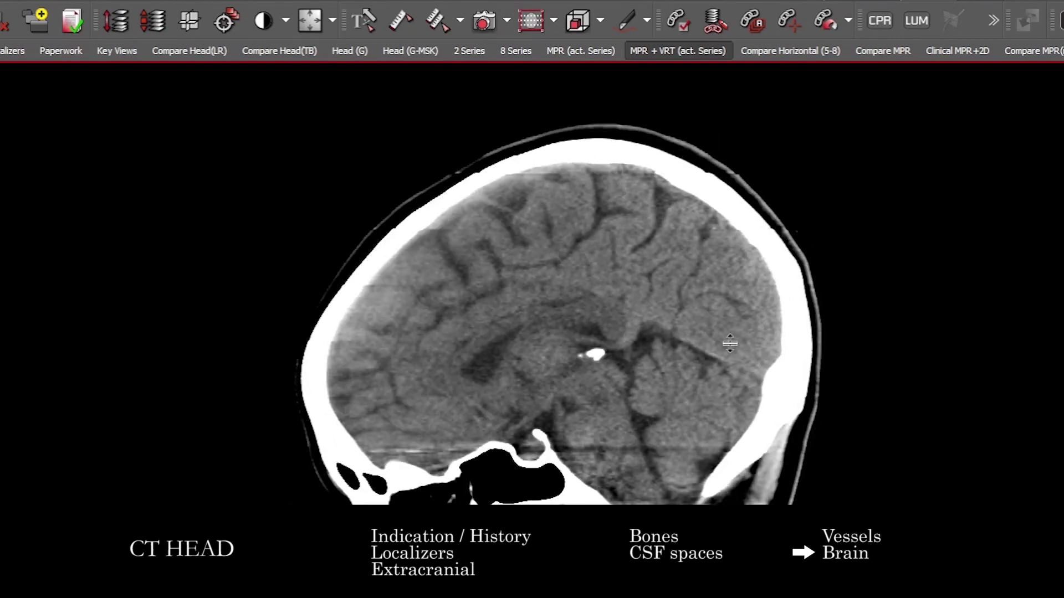
double_click(677, 340)
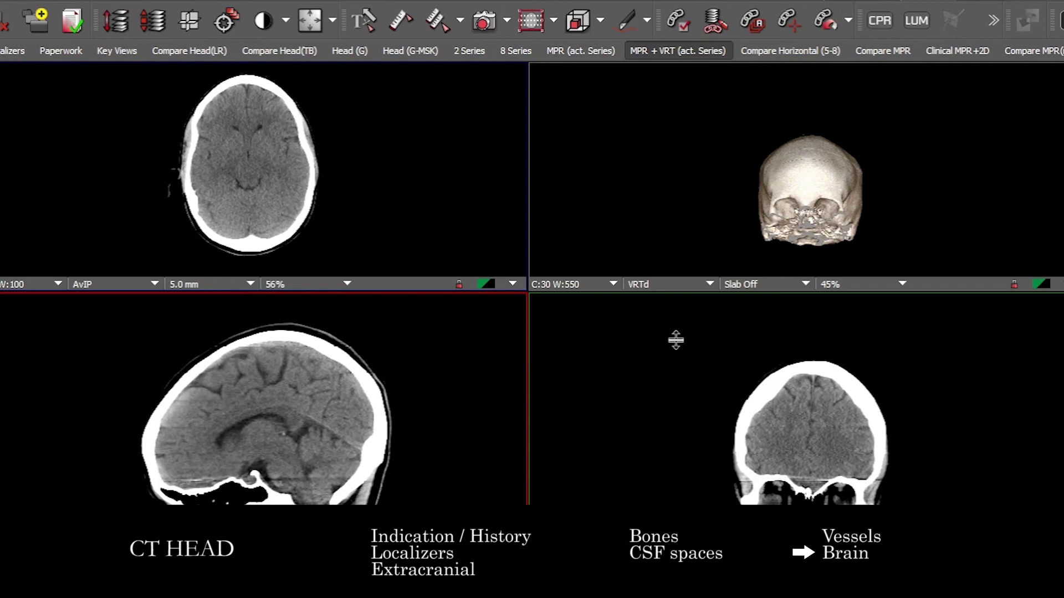